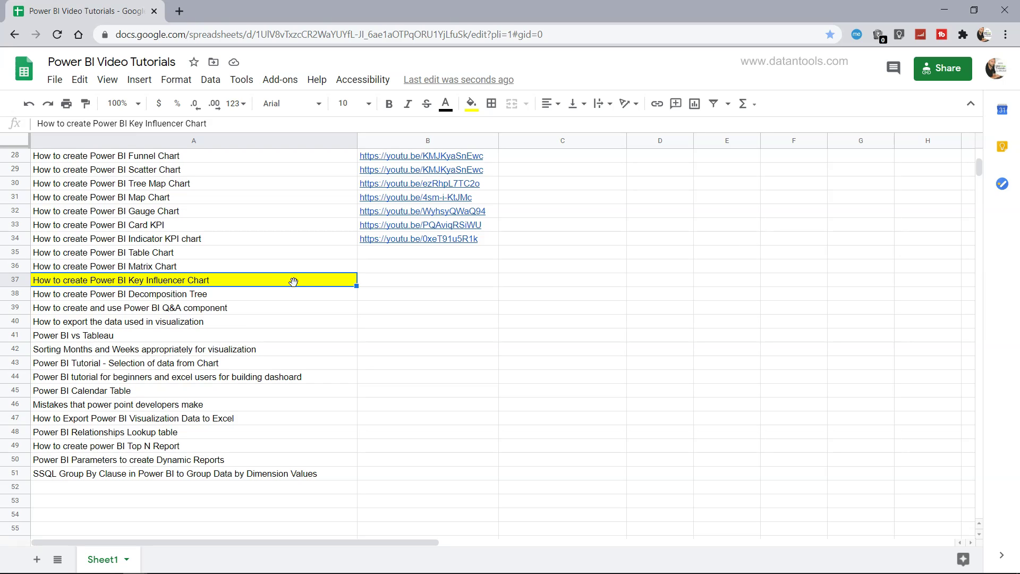
scroll(316, 296, "up", 1)
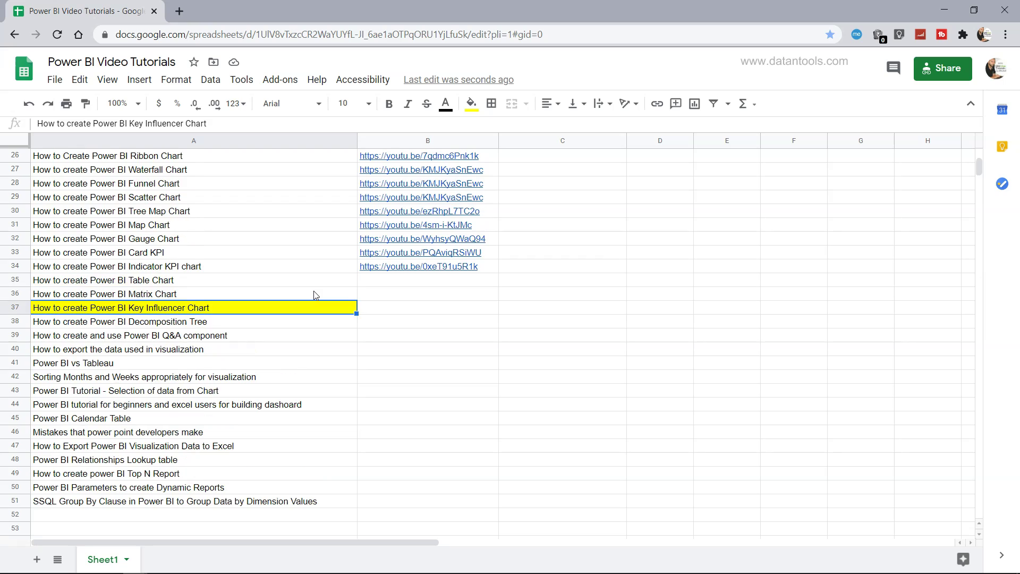
scroll(316, 296, "up", 1)
scroll(316, 296, "up", 12)
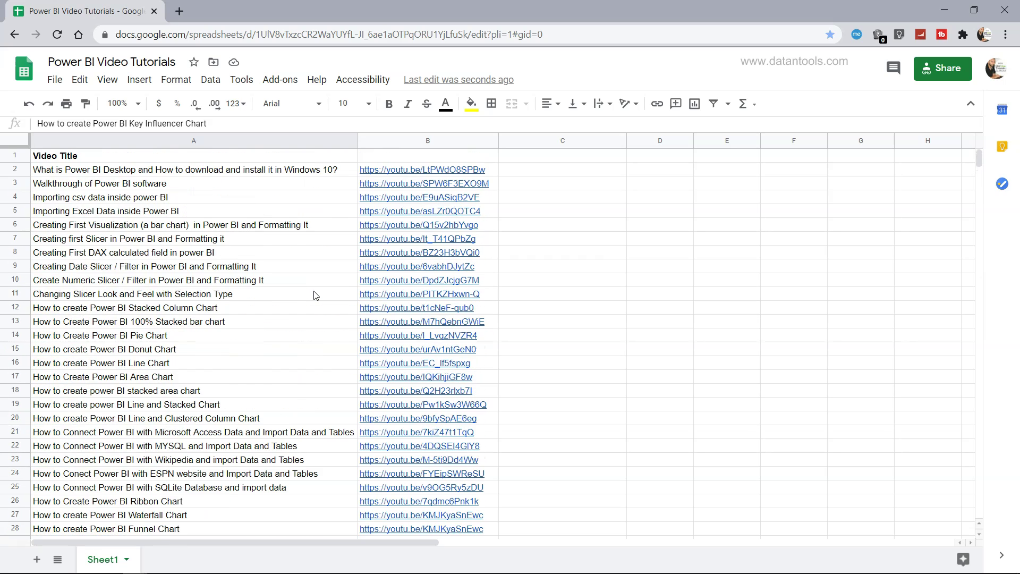
scroll(316, 296, "down", 8)
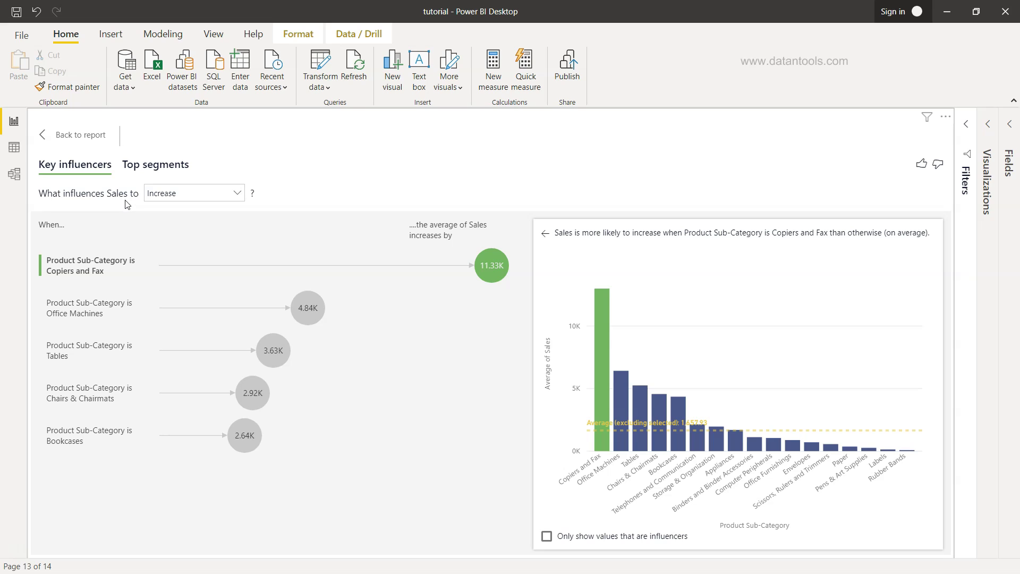
Examine the existing key influencers visual for what makes Sales decrease, including the Labels influencer and the top segments.
left_click(182, 197)
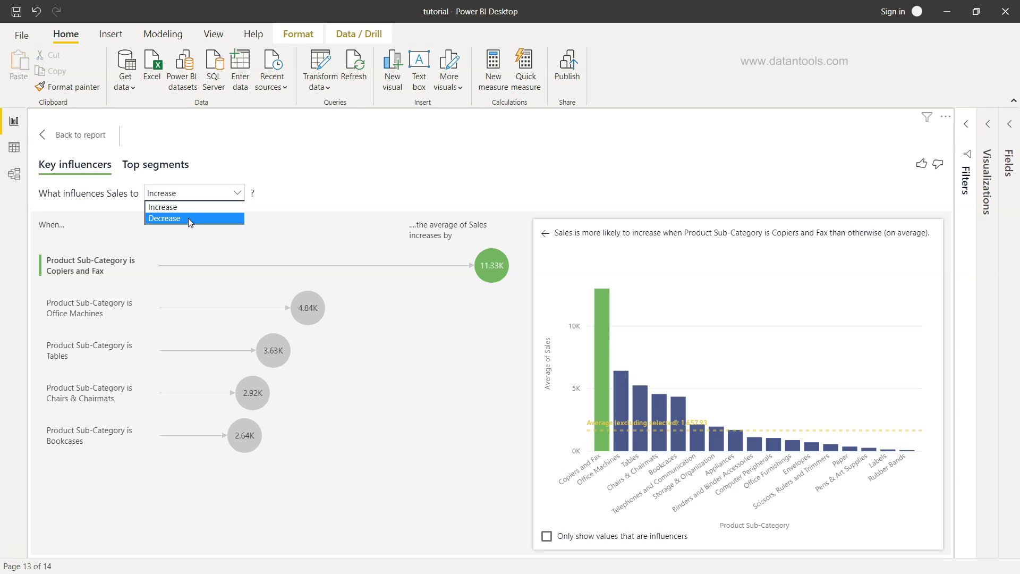
left_click(188, 218)
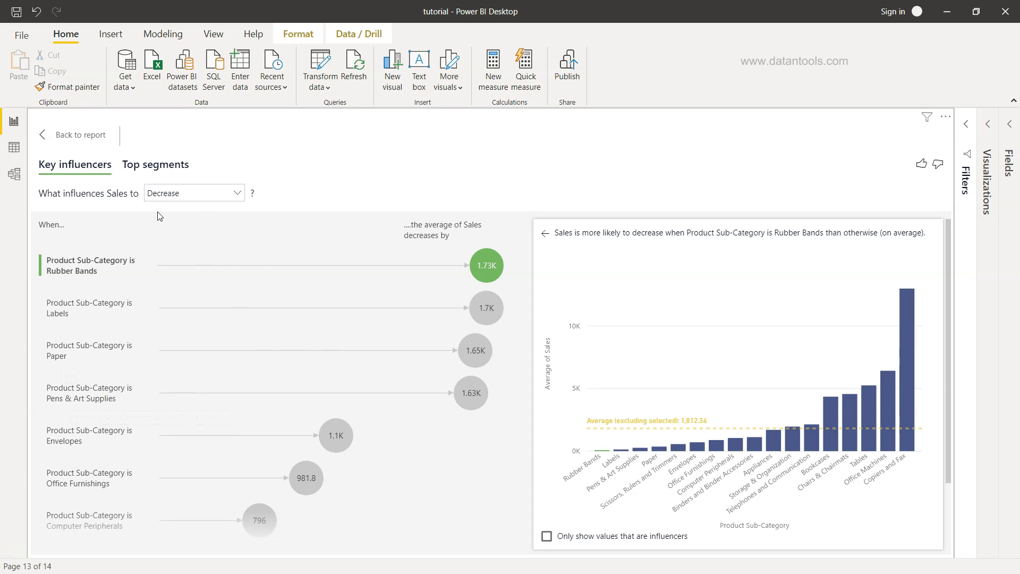
left_click(62, 137)
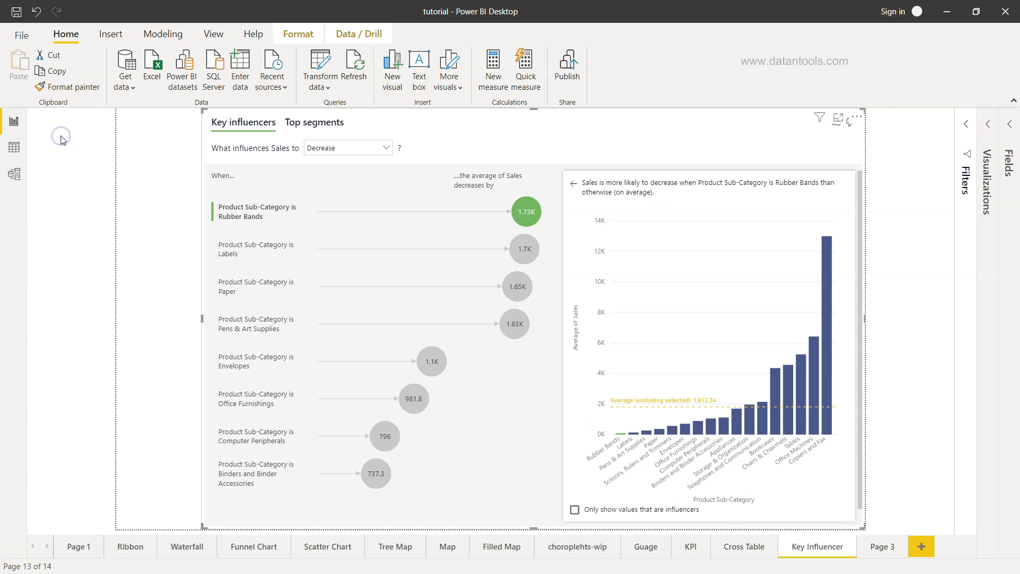
left_click(276, 252)
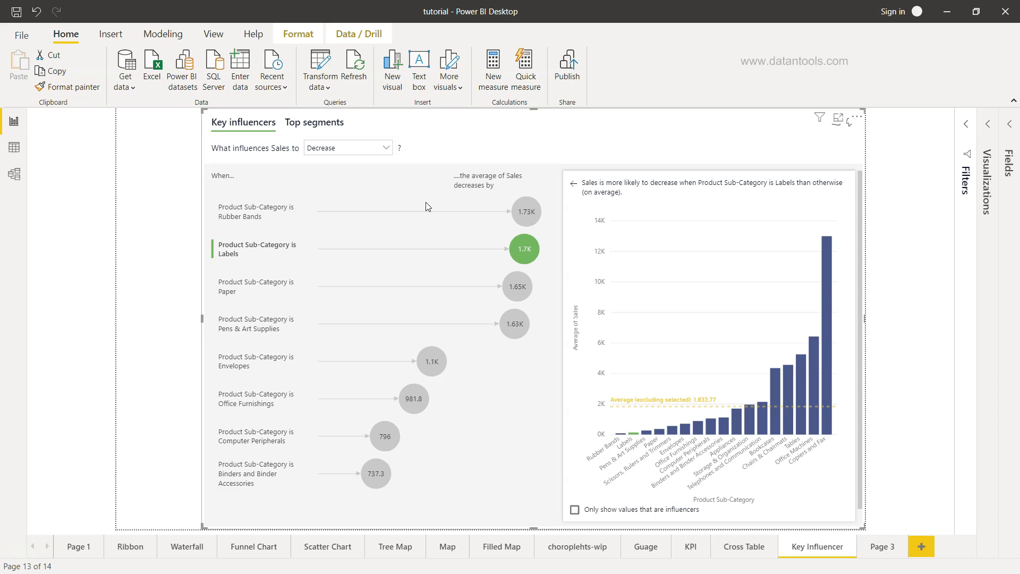
left_click(306, 123)
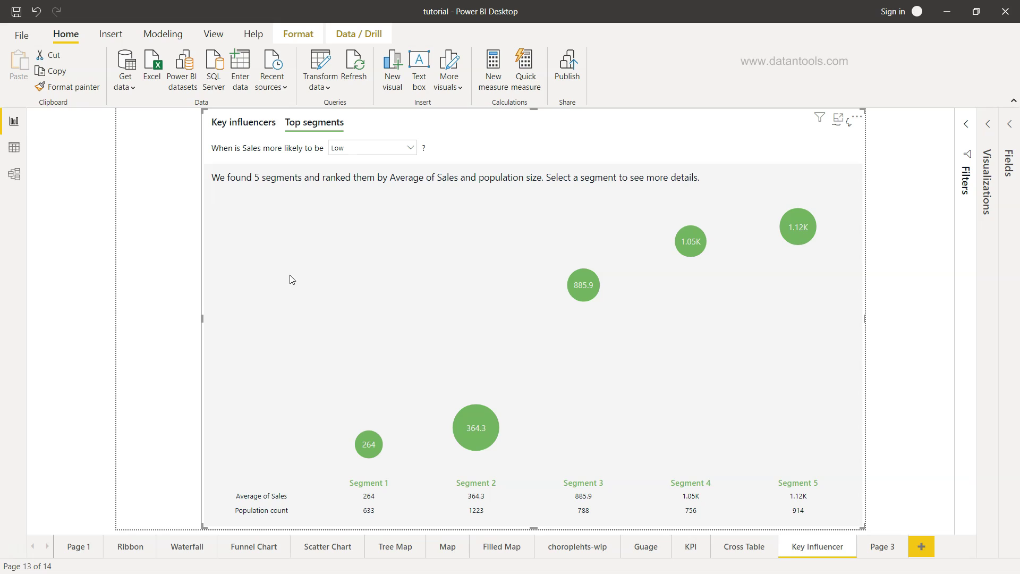
Delete the existing key influencers visual from the Key Influencer page.
left_click(181, 295)
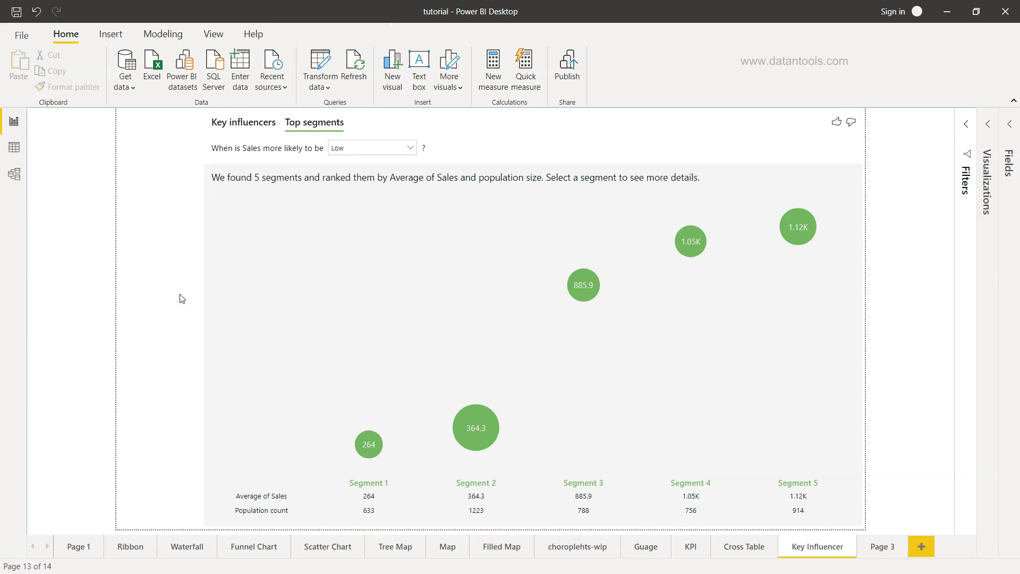
left_click(796, 140)
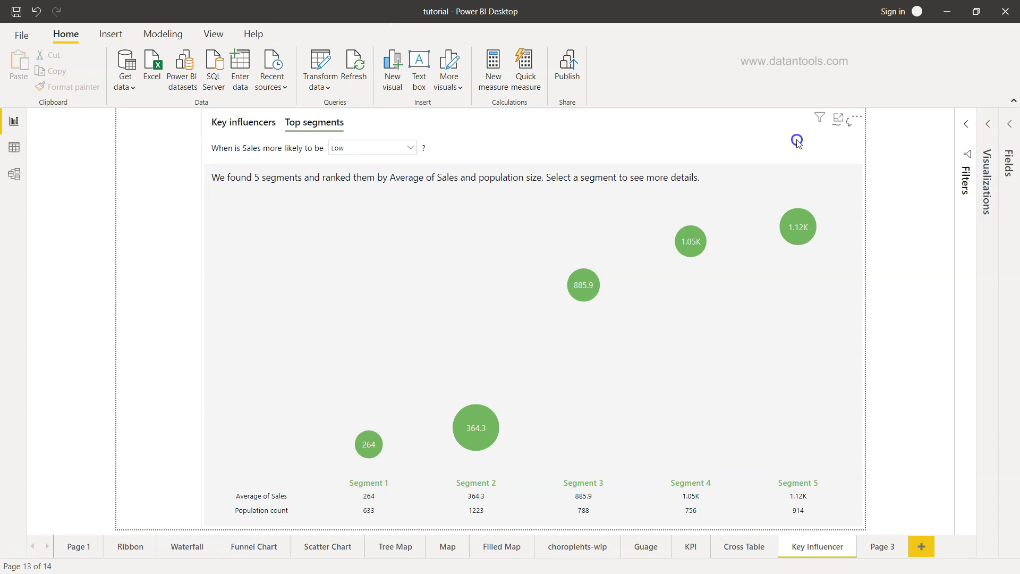
key("Delete")
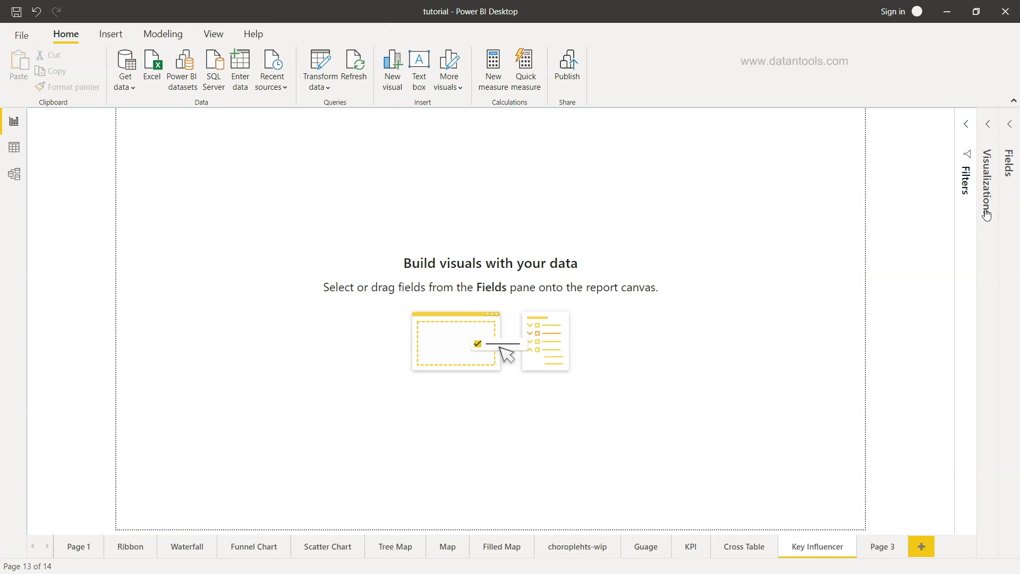
Add a new Key influencers visual to the empty page and enlarge it to the full page height.
left_click(991, 133)
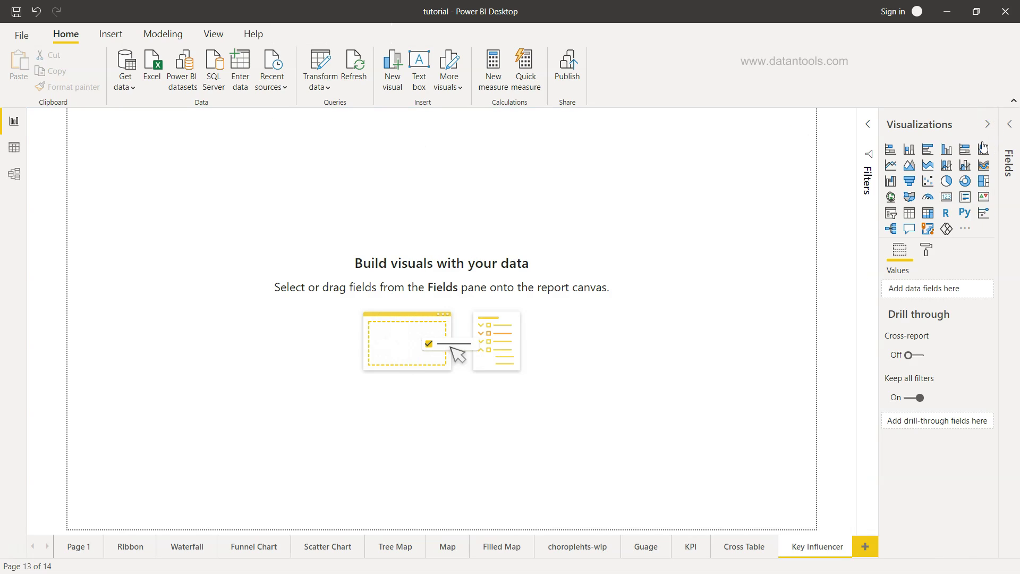
left_click(983, 214)
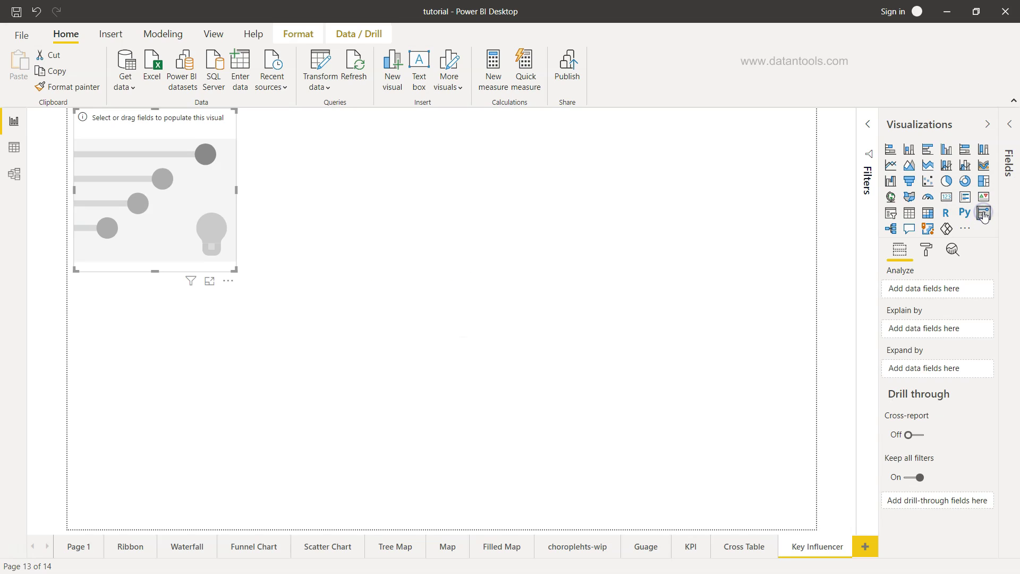
left_click_drag(234, 269, 647, 527)
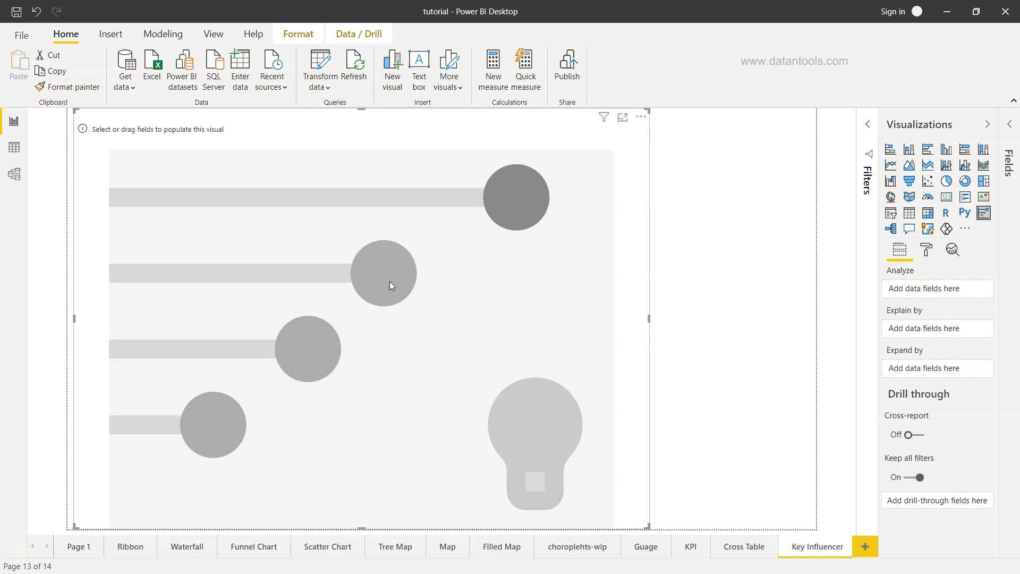
Set the visual to analyze Sales, explained by Product Sub-Category and Product Name from the Orders table.
left_click(1012, 130)
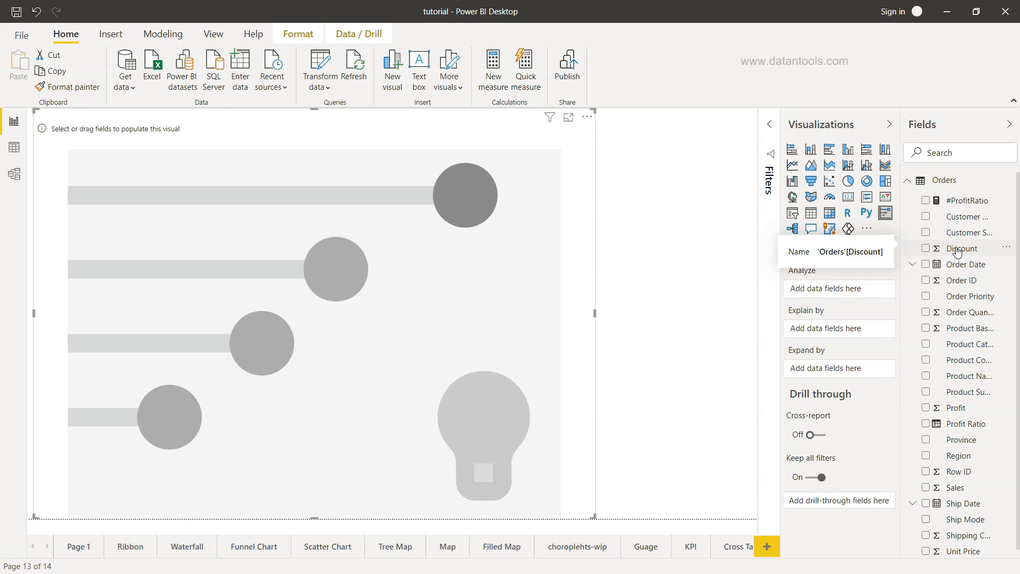
left_click(925, 489)
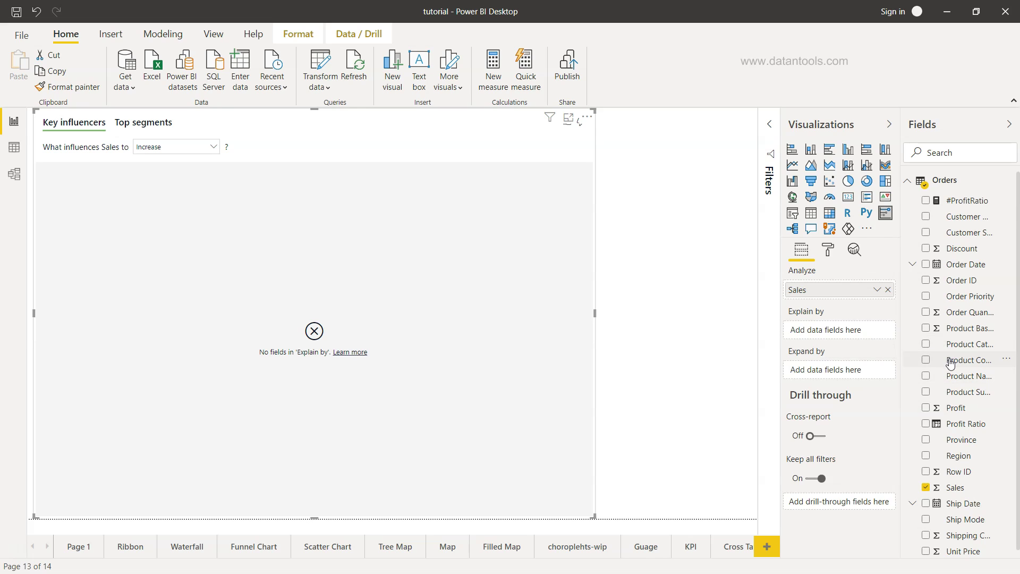
left_click(926, 393)
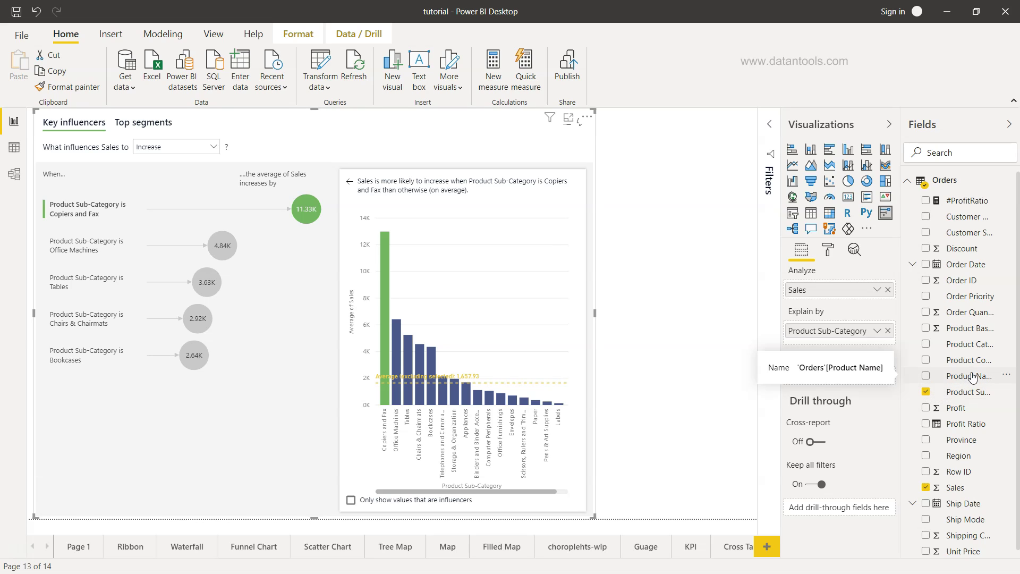
left_click(926, 377)
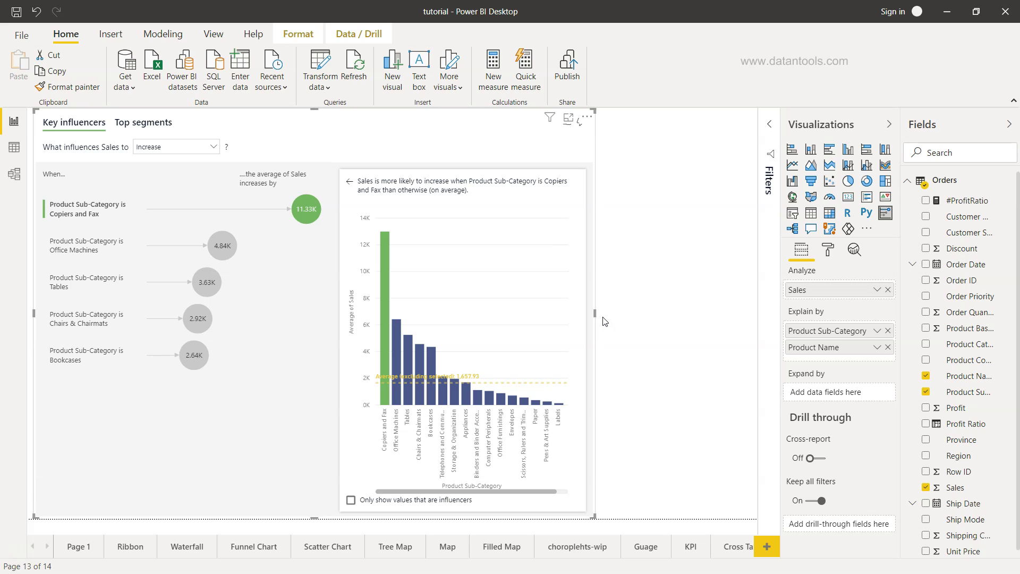
Widen the key influencers visual to the full page width and collapse the Visualizations and Fields panes.
left_click_drag(595, 312, 743, 314)
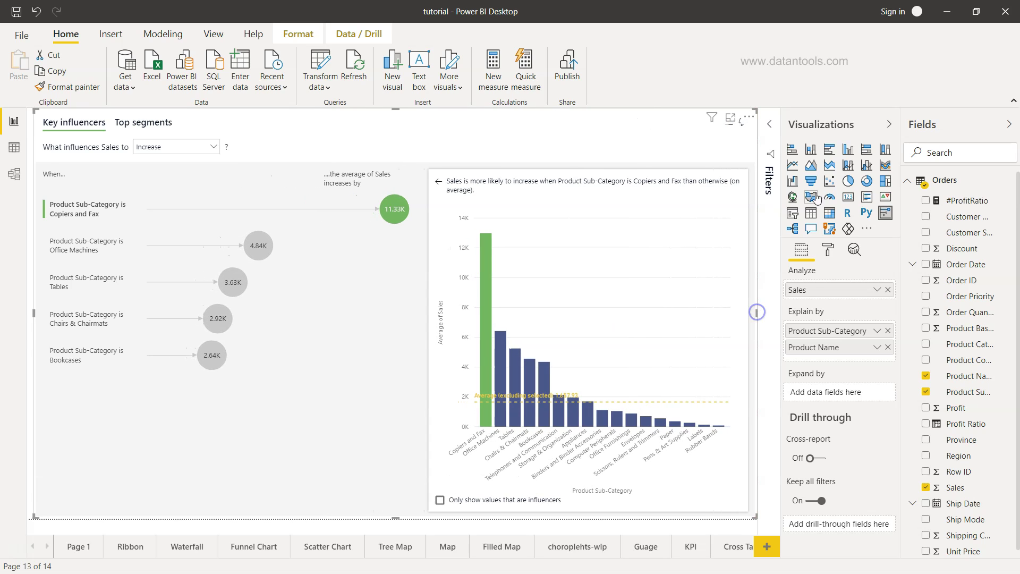
left_click(884, 128)
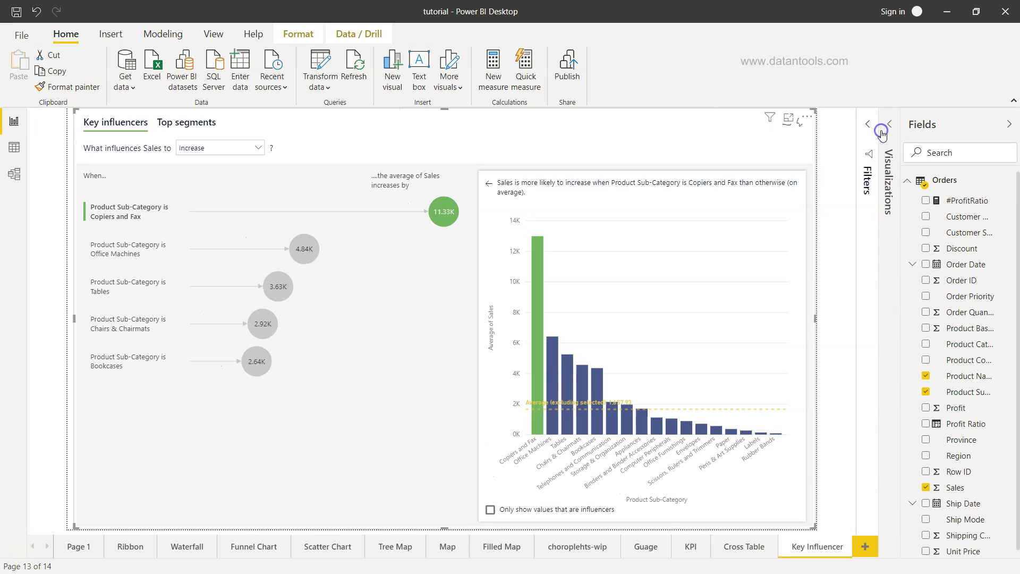
left_click(1008, 123)
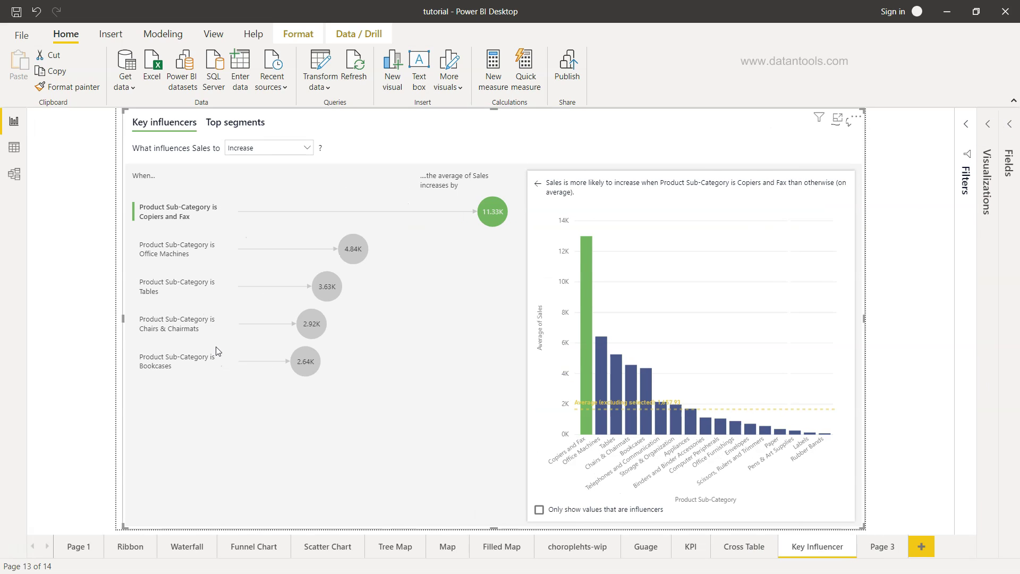
Show the key influencers visual in focus mode and limit its column chart to values that are influencers.
left_click(837, 119)
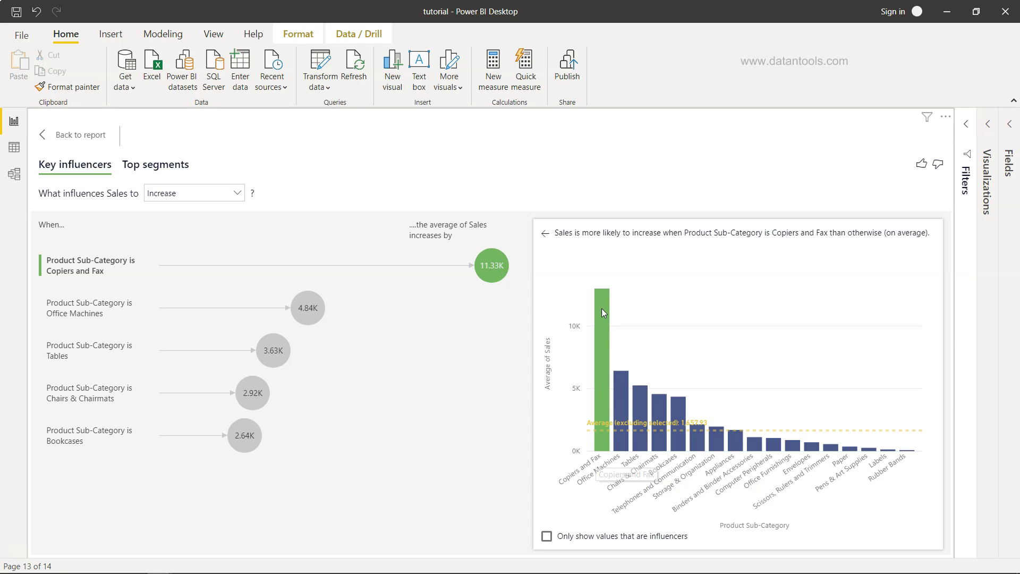
mouse_move(630, 428)
left_click(547, 537)
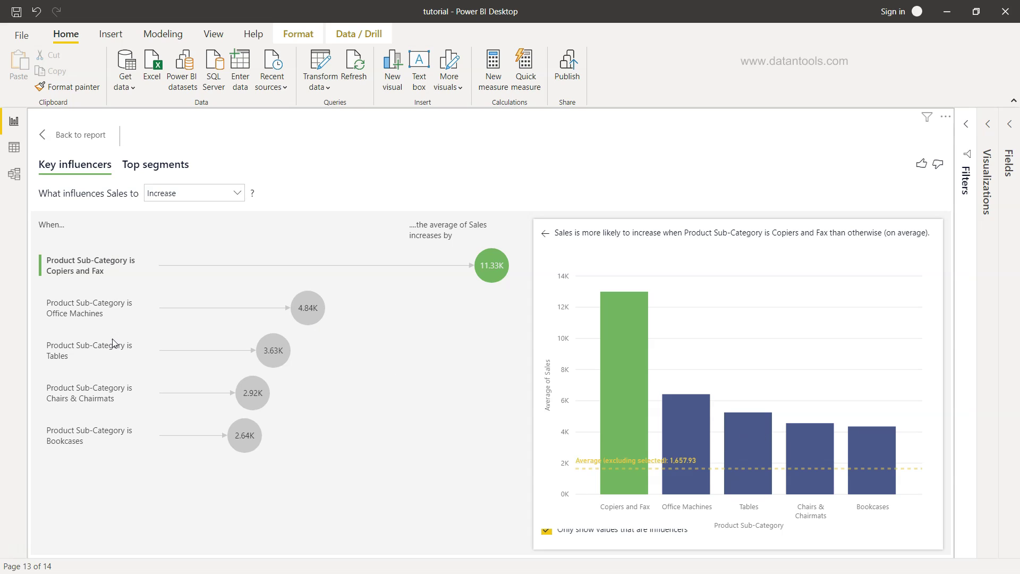
Inspect the Office Machines and Tables influencers and the details of the Copiers and Fax column.
left_click(314, 307)
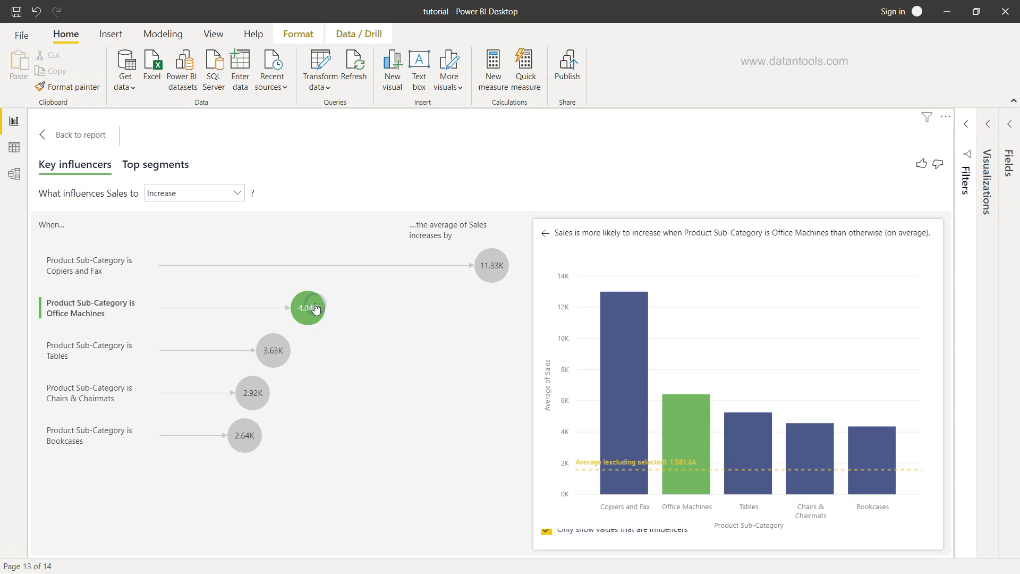
left_click(274, 350)
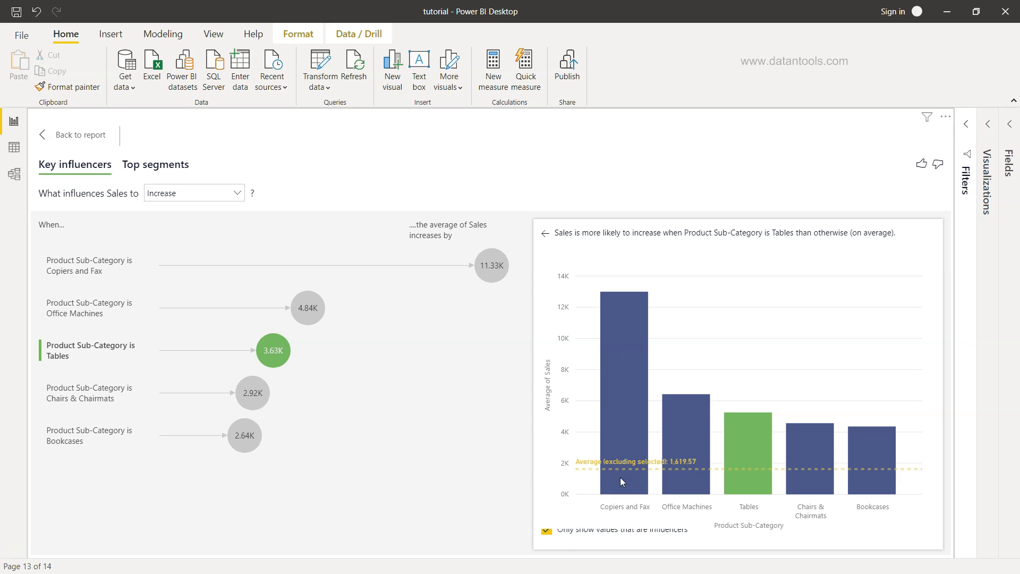
mouse_move(634, 477)
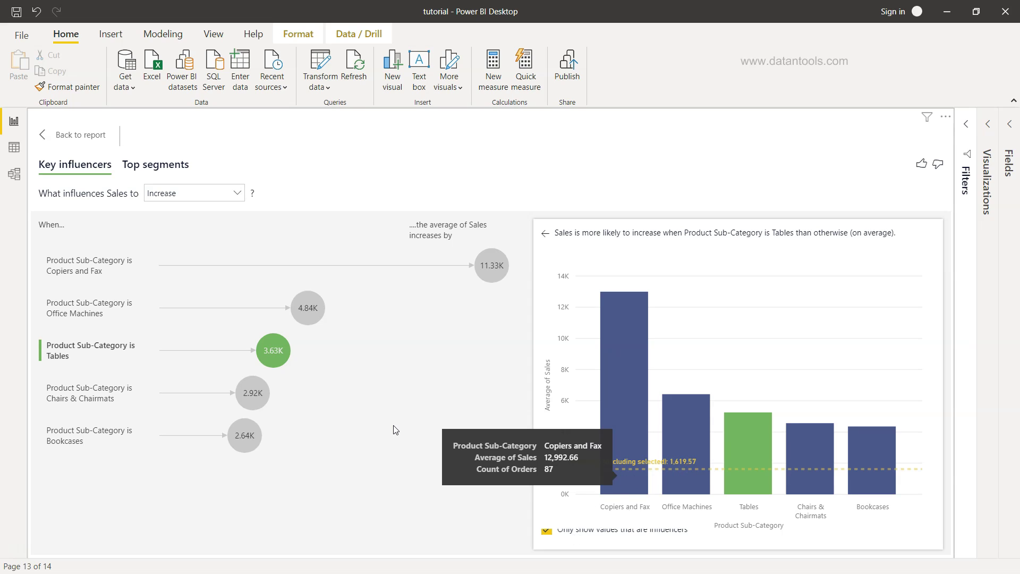
Switch the analysis to what influences Sales to Decrease and review the full list of influencers.
left_click(230, 197)
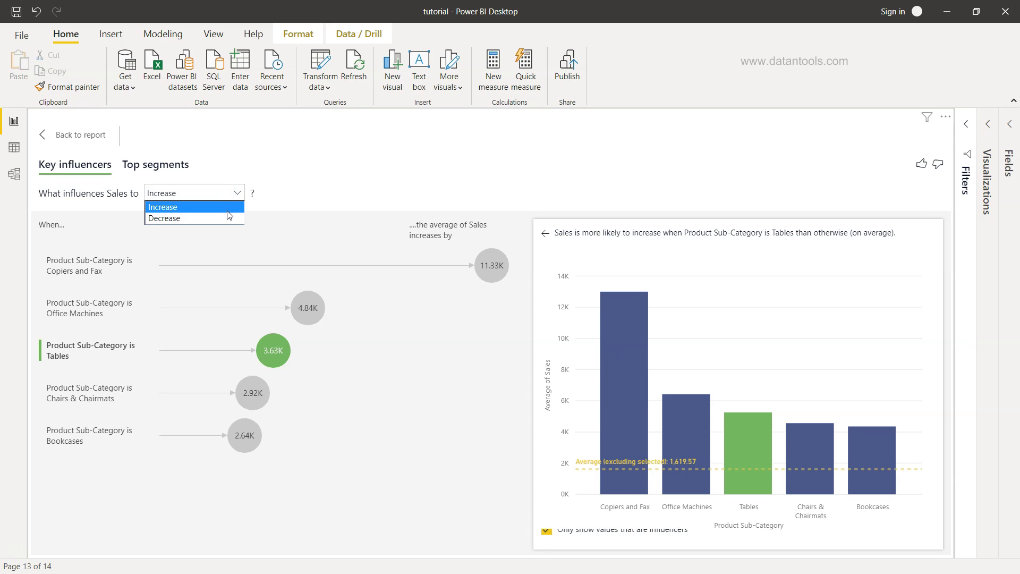
left_click(224, 218)
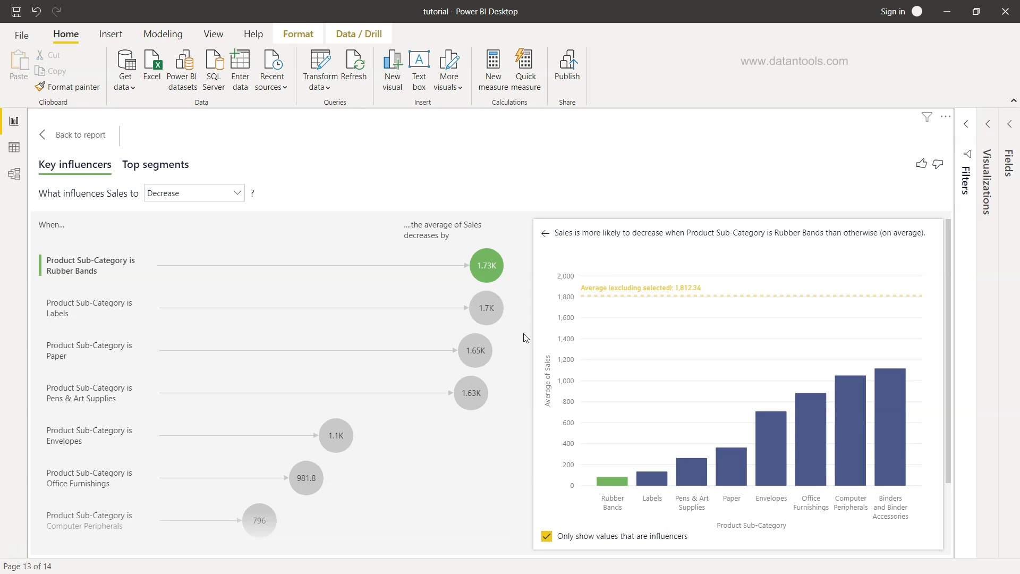
scroll(525, 337, "down", 2)
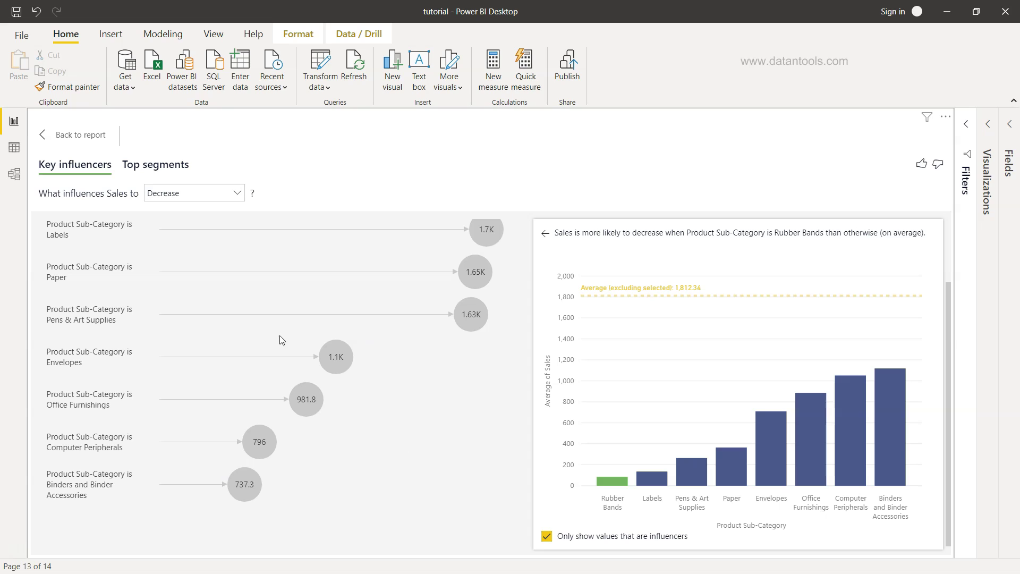
scroll(469, 391, "up", 2)
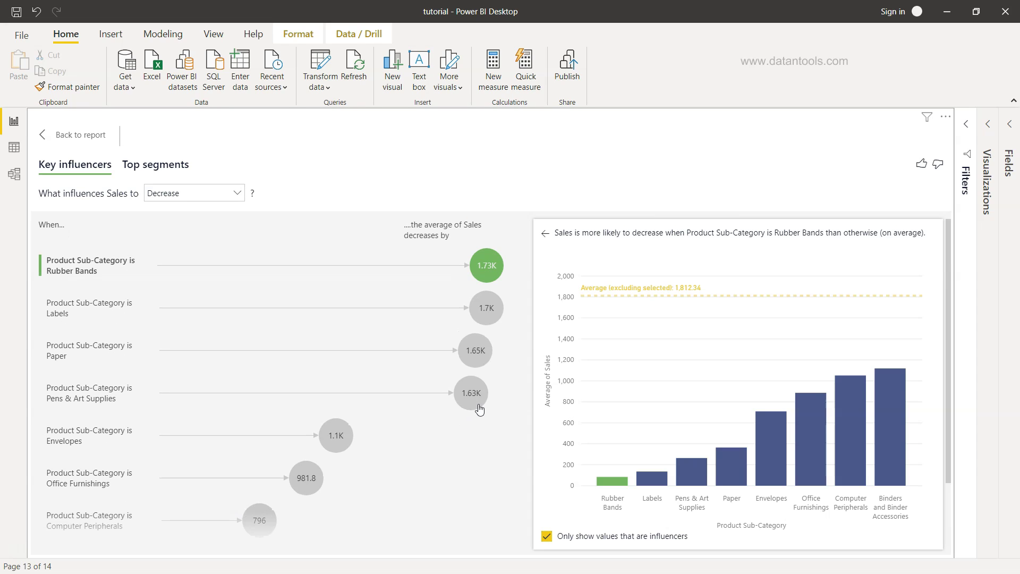
Examine the top segments for low Sales, viewing the details of segments 2, 3, 4, 5 and 1.
left_click(153, 166)
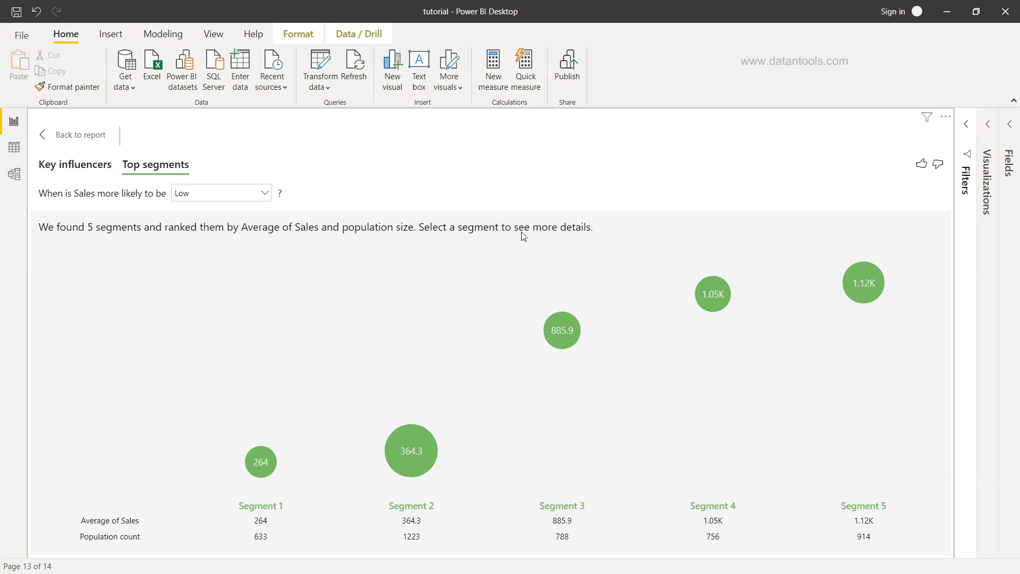
left_click(417, 443)
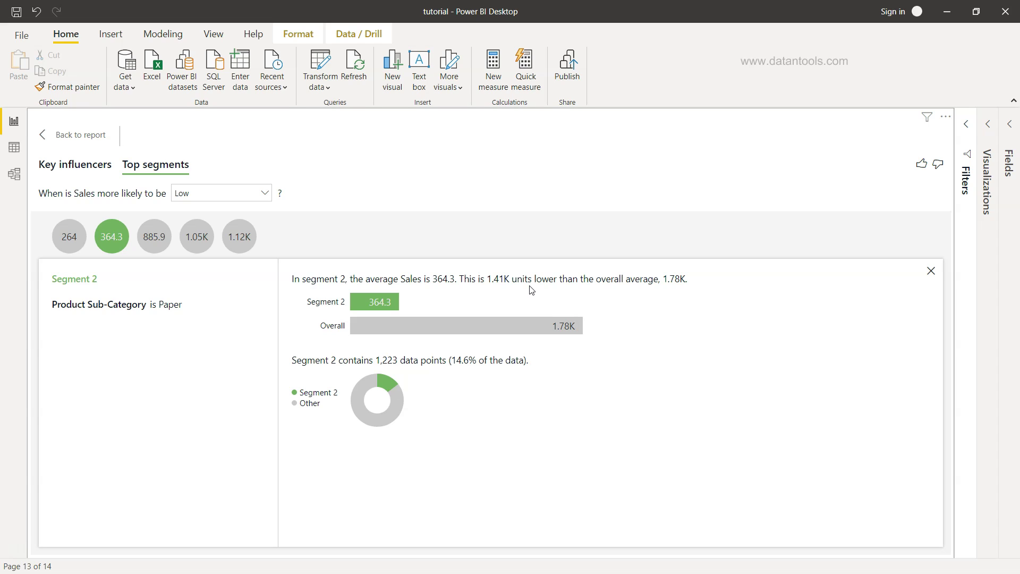
left_click(158, 240)
left_click(186, 236)
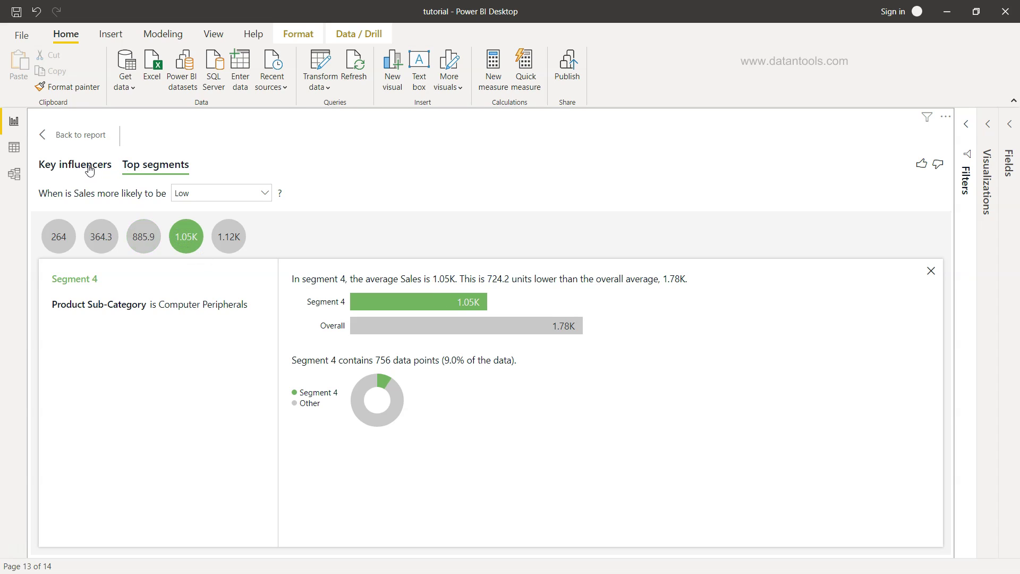
left_click(227, 237)
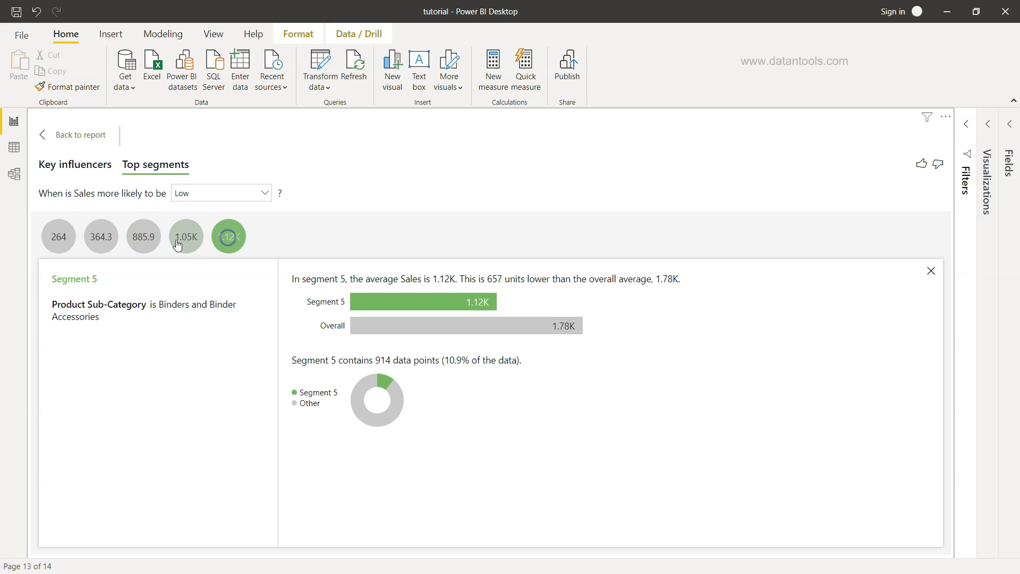
left_click(55, 242)
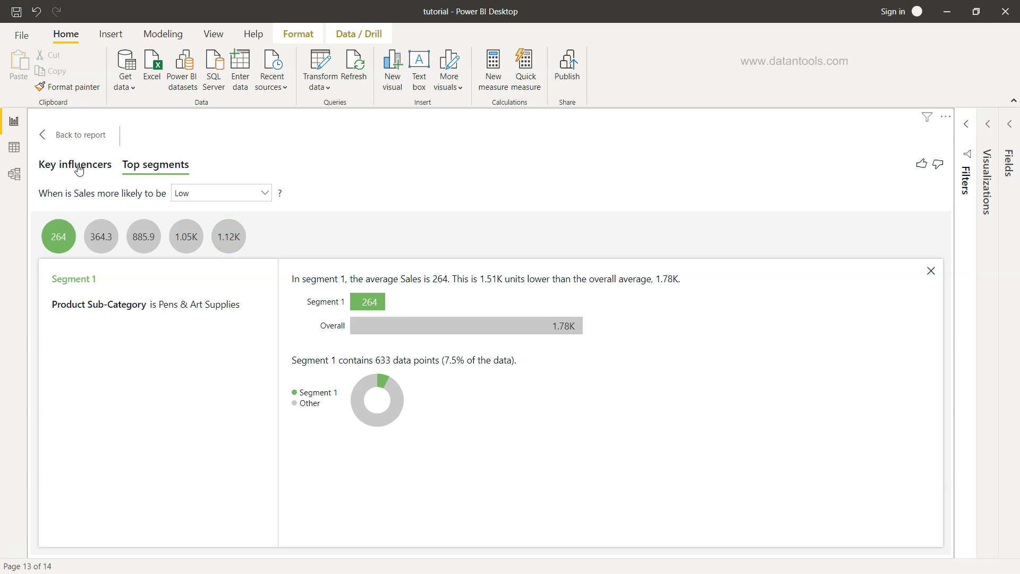
Return to the key influencers view and review the visual's General and Analysis formatting options.
left_click(78, 166)
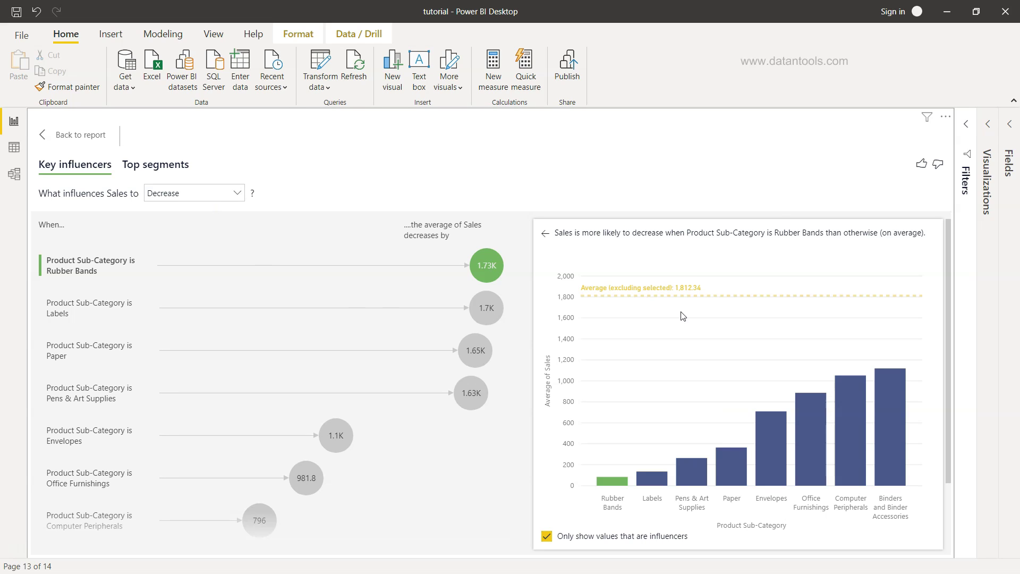
left_click(989, 126)
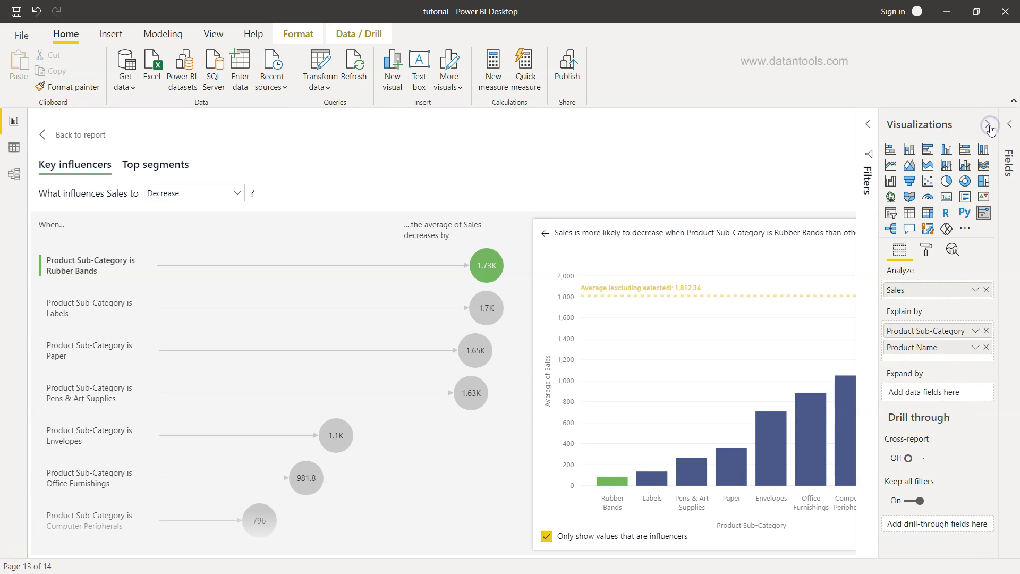
left_click(926, 251)
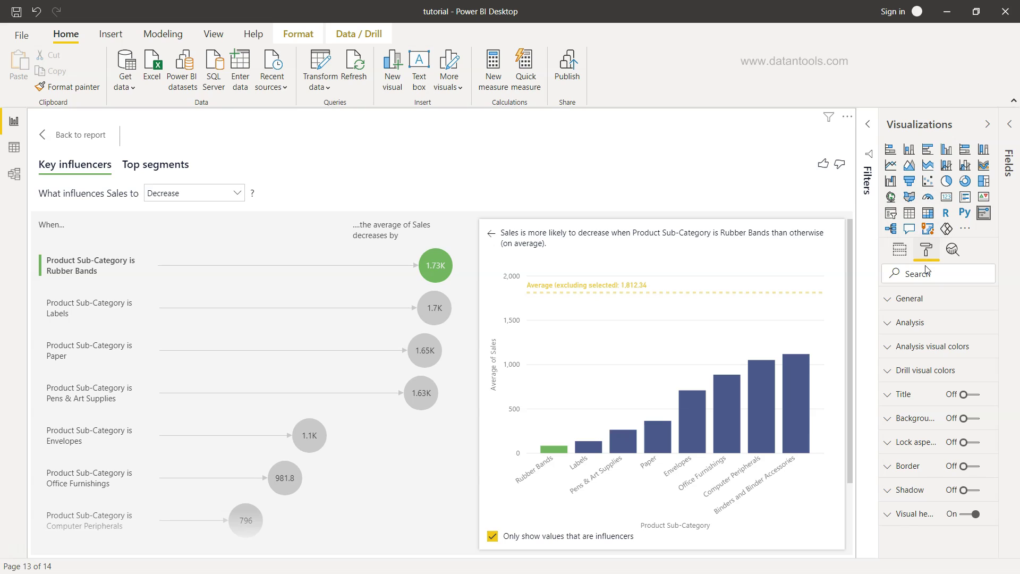
left_click(904, 298)
scroll(905, 308, "down", 4)
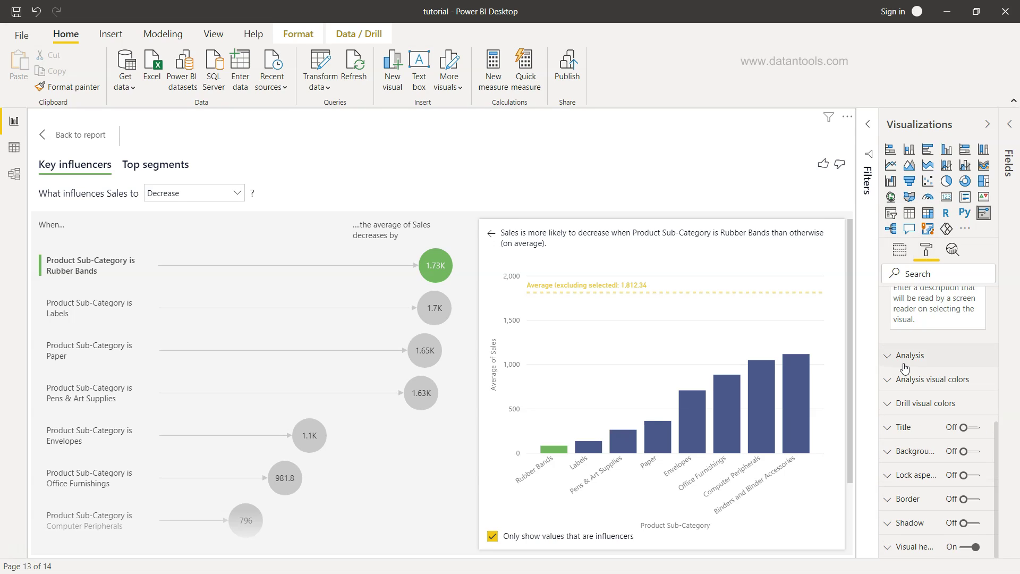
left_click(895, 356)
scroll(896, 360, "down", 1)
scroll(896, 359, "down", 2)
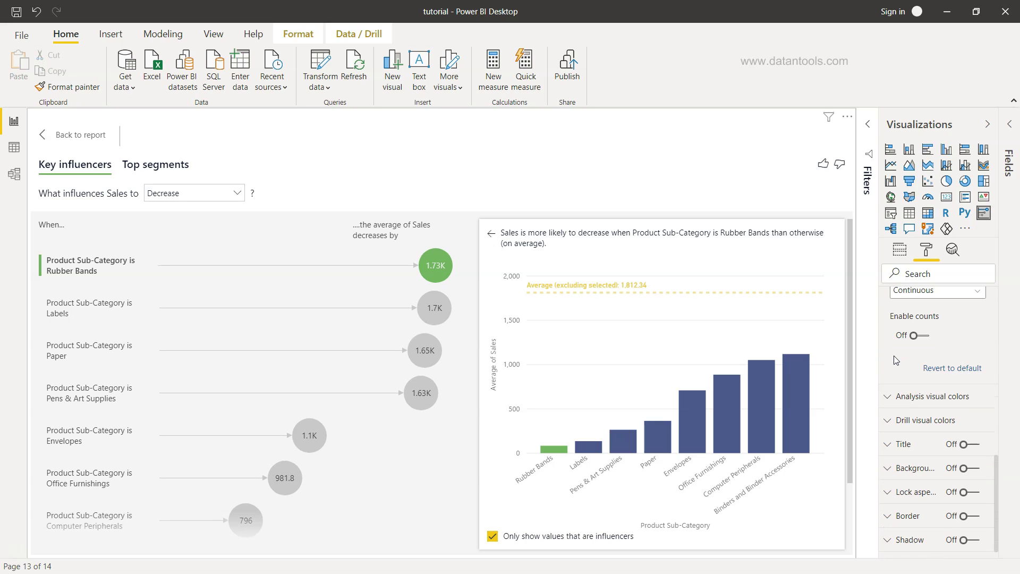
Set the primary color of the analysis visual to the red theme color.
left_click(890, 397)
scroll(890, 398, "down", 1)
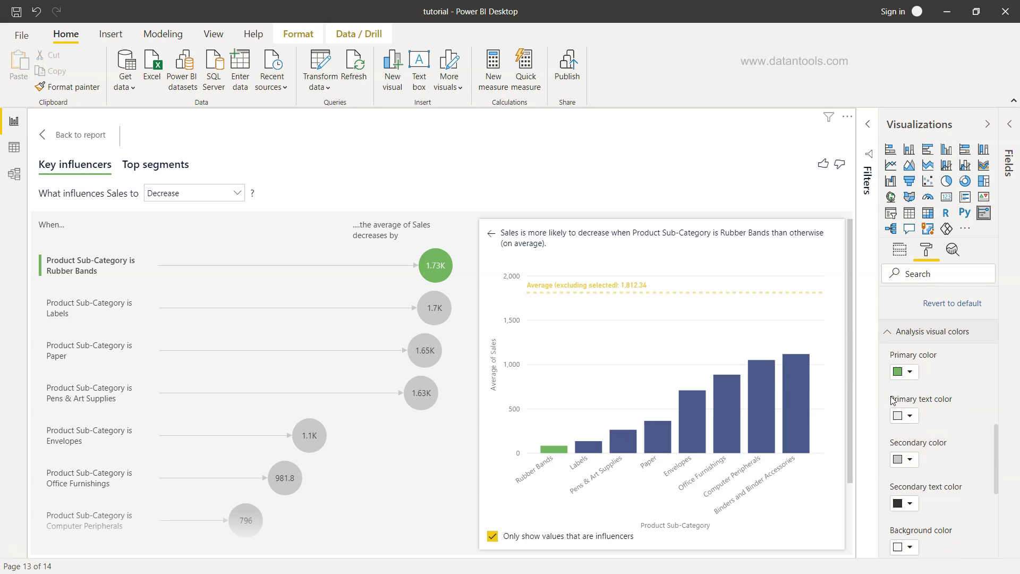
left_click(905, 375)
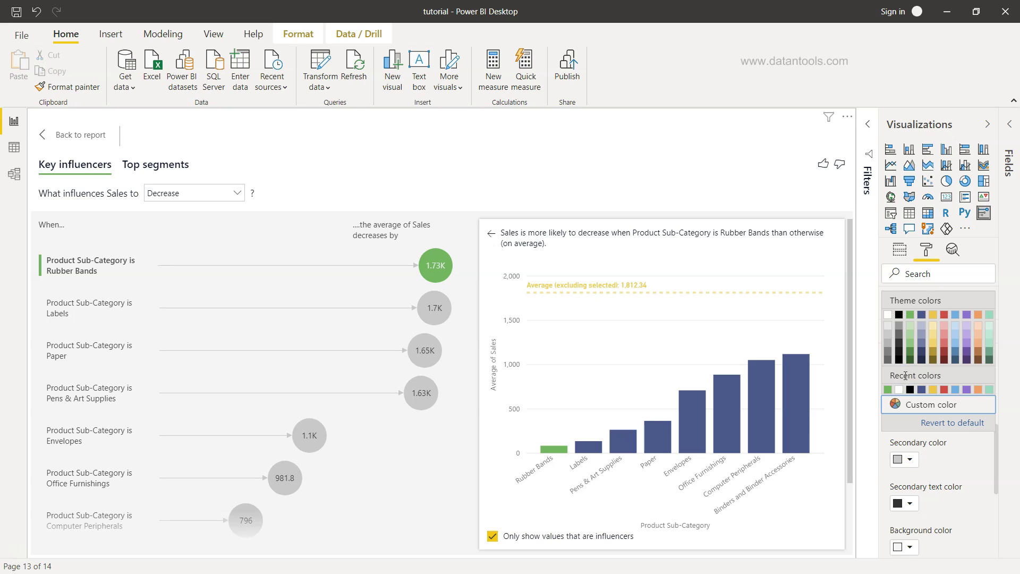
left_click(945, 315)
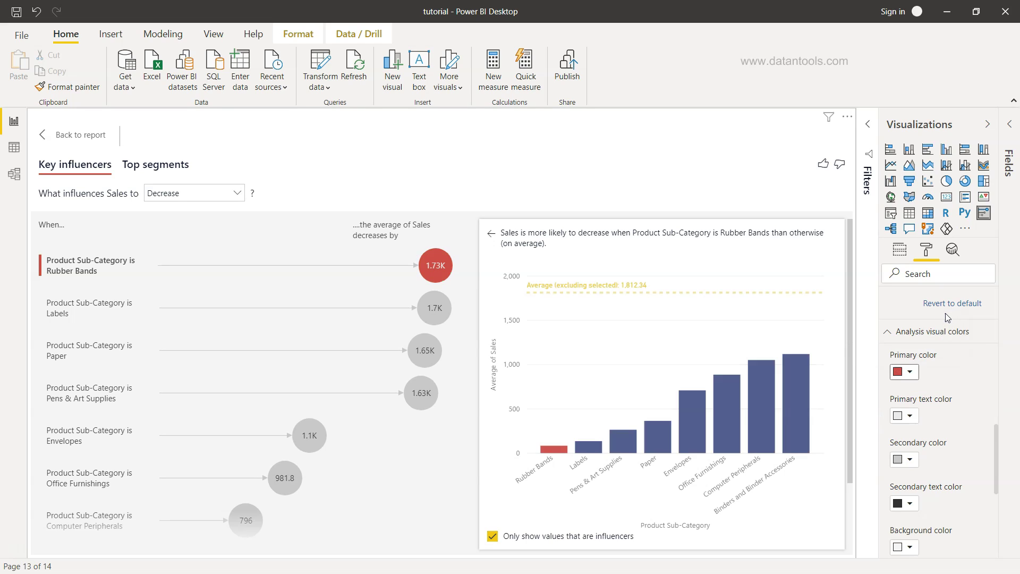
Set the primary color of the analysis visual to the light mint green.
left_click(912, 374)
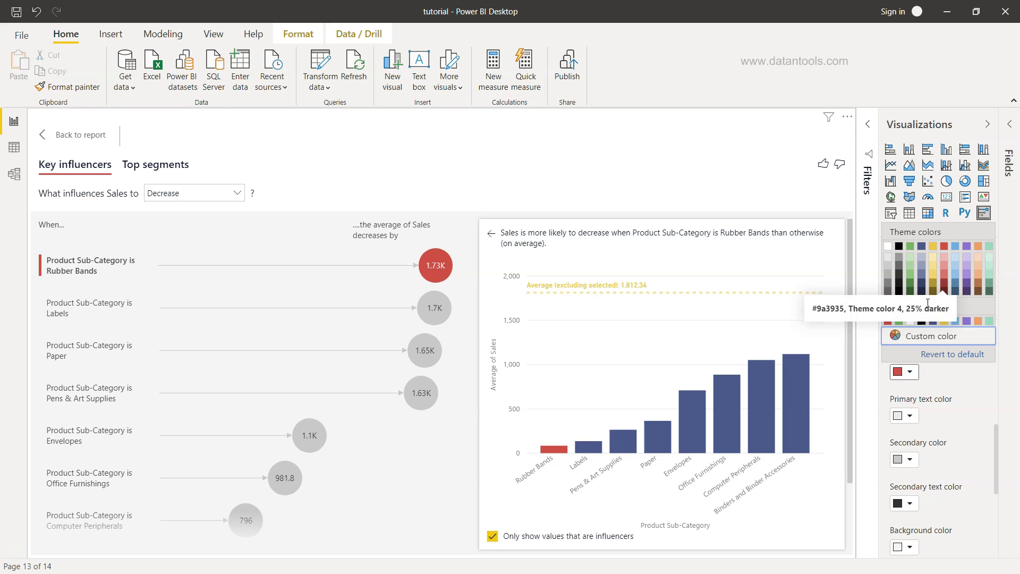
left_click(991, 285)
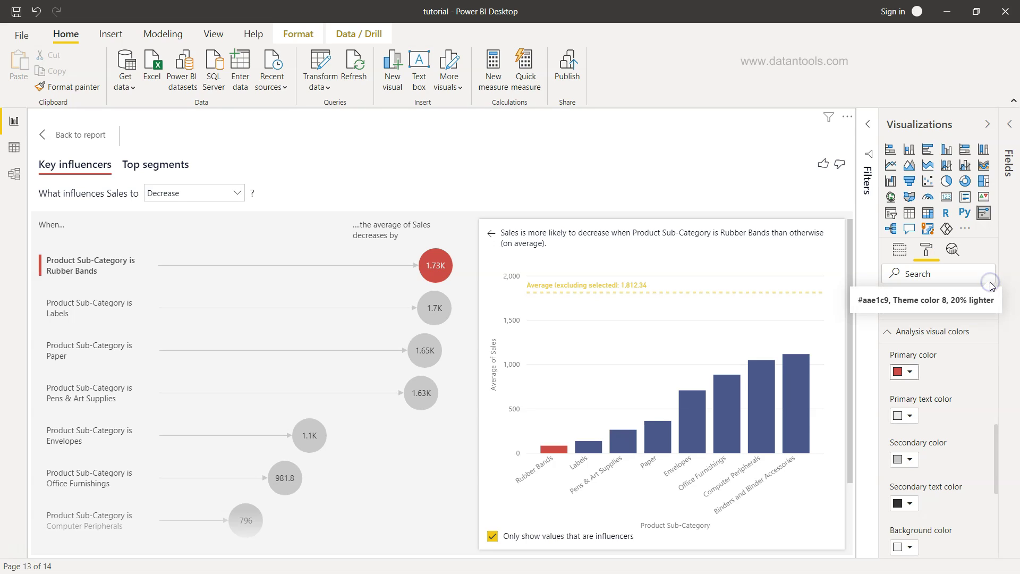
left_click(904, 375)
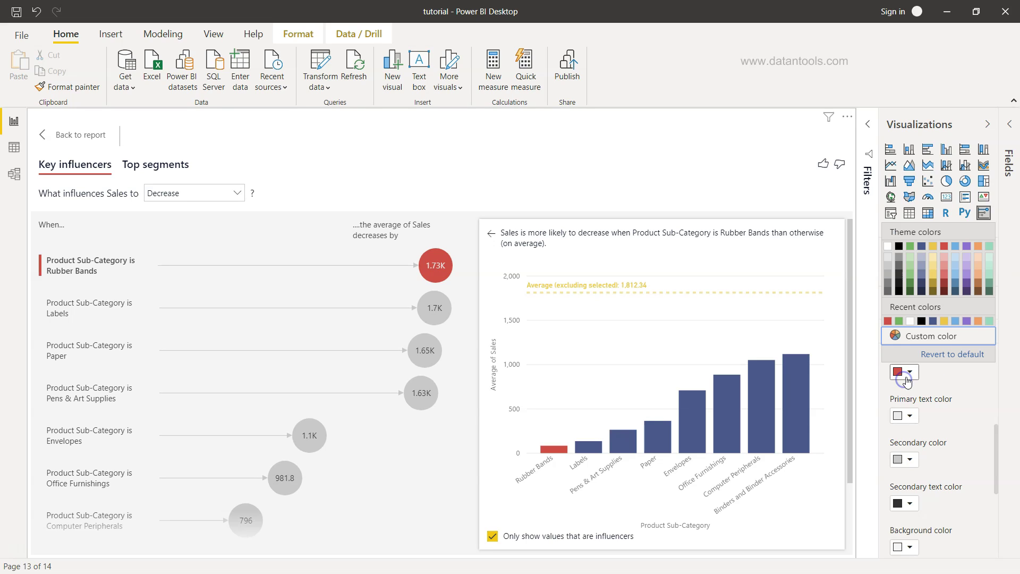
left_click(990, 323)
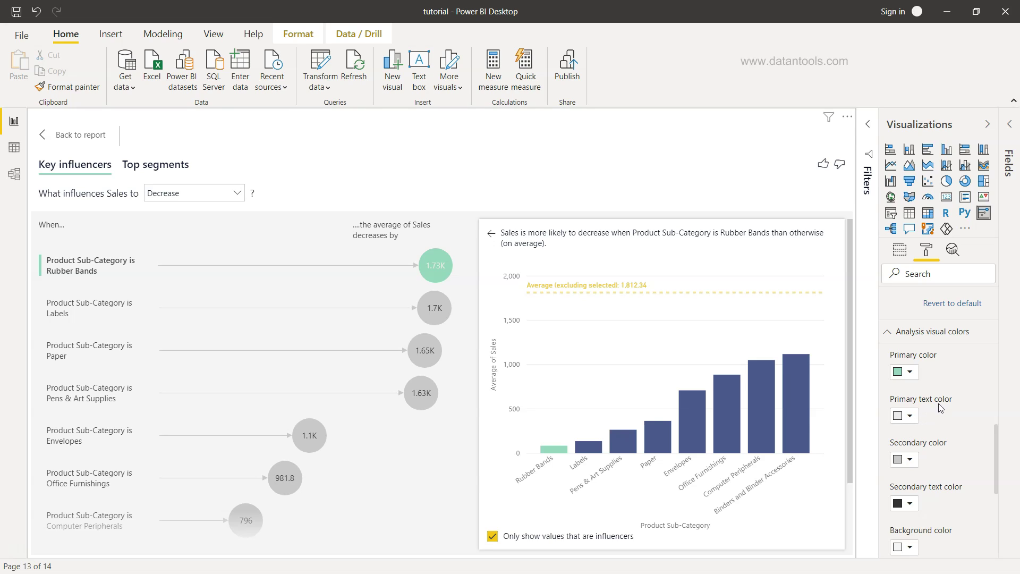
Review the remaining analysis visual colors and the default and reference line colors of the drill visual.
scroll(946, 489, "down", 5)
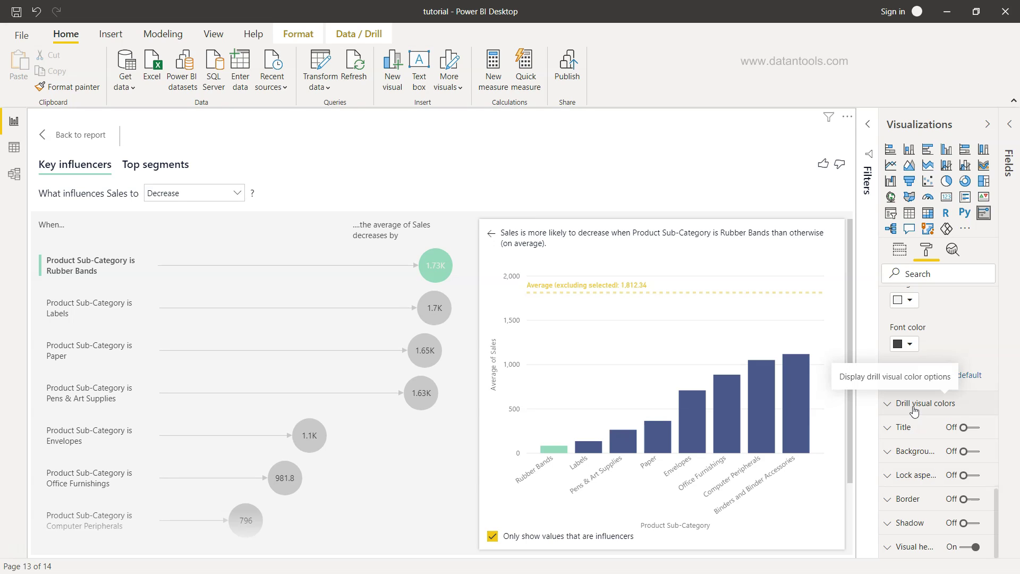
left_click(913, 403)
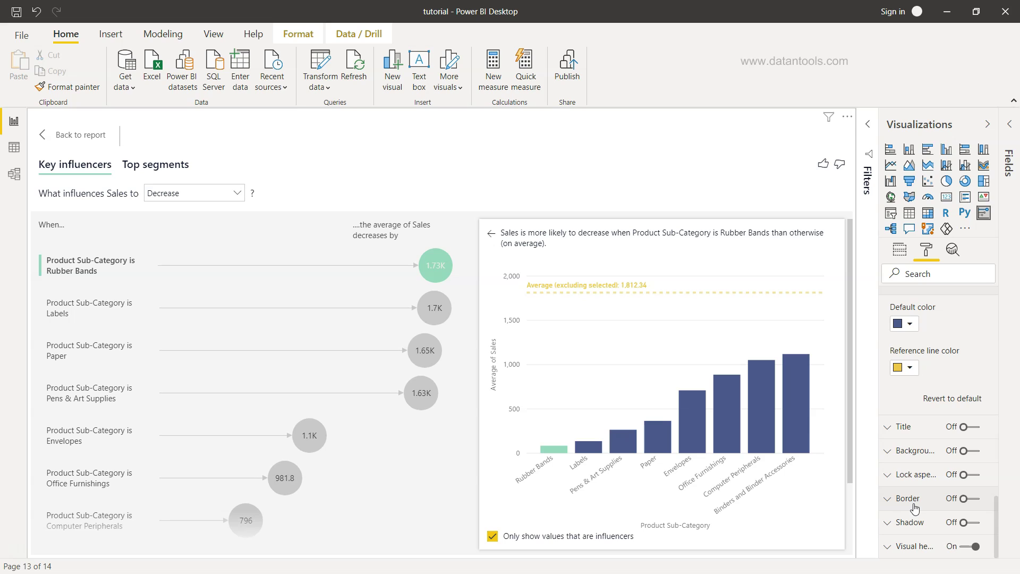
scroll(913, 507, "up", 5)
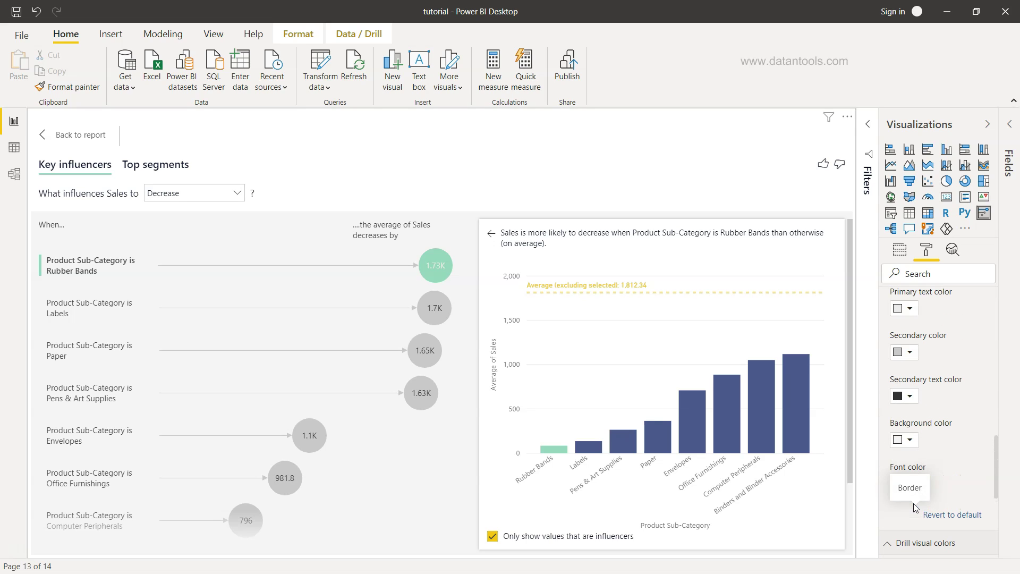
Disable segments in the visual's Analysis settings and enable them again.
left_click_drag(993, 456, 1003, 378)
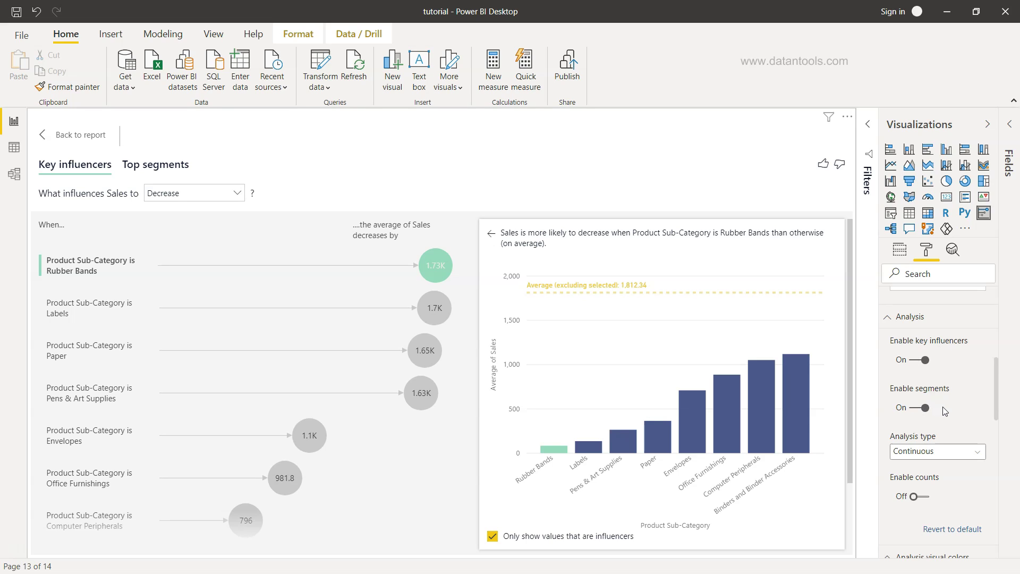
left_click(917, 407)
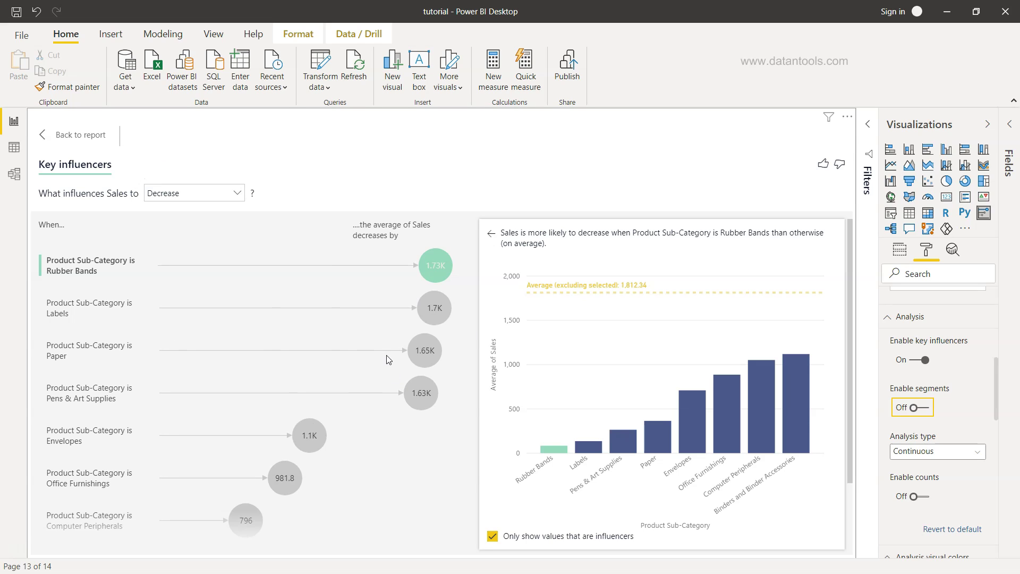
left_click(925, 409)
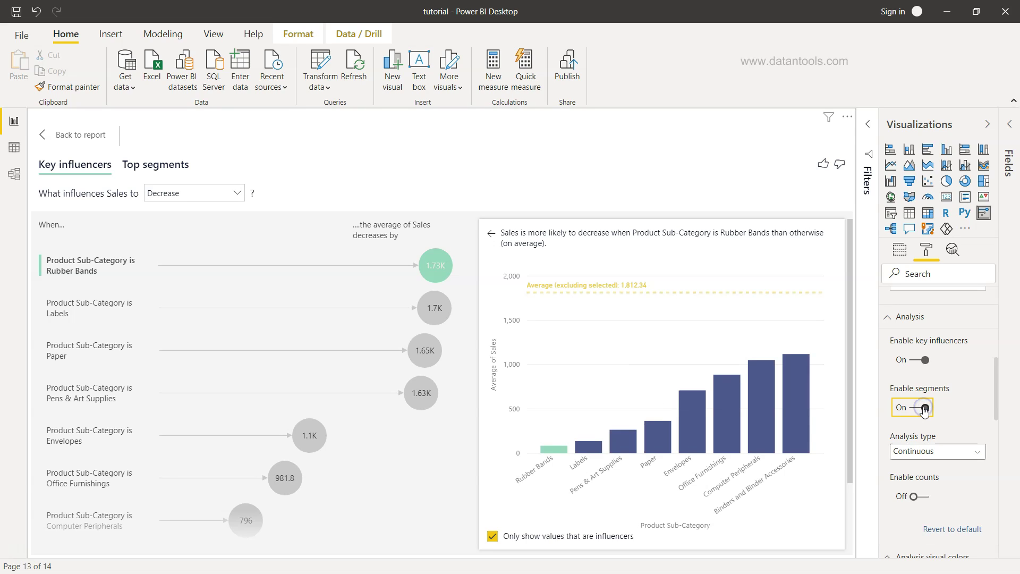
View the available analysis types for the visual, keeping Continuous selected.
scroll(925, 409, "down", 3)
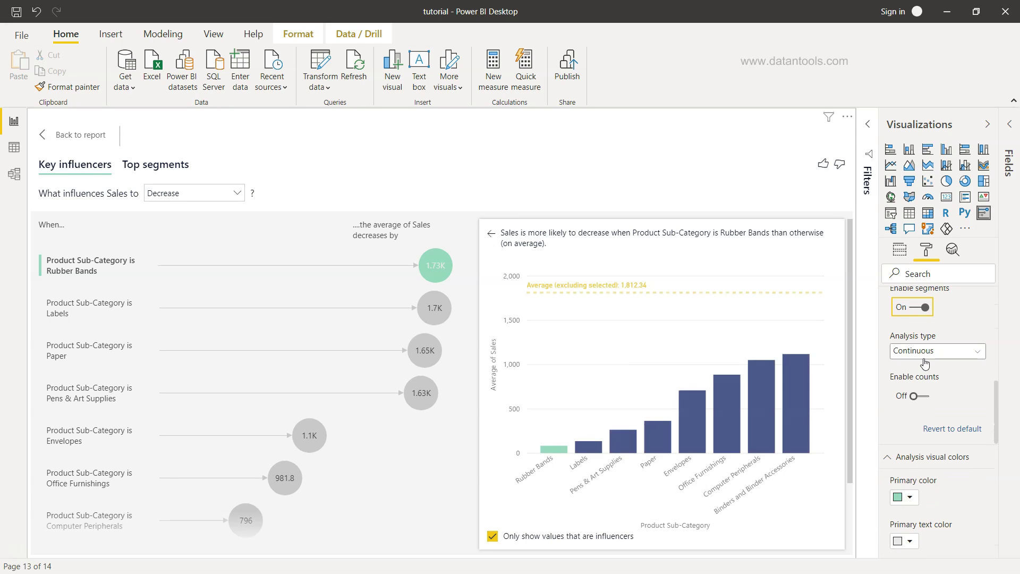
left_click(926, 352)
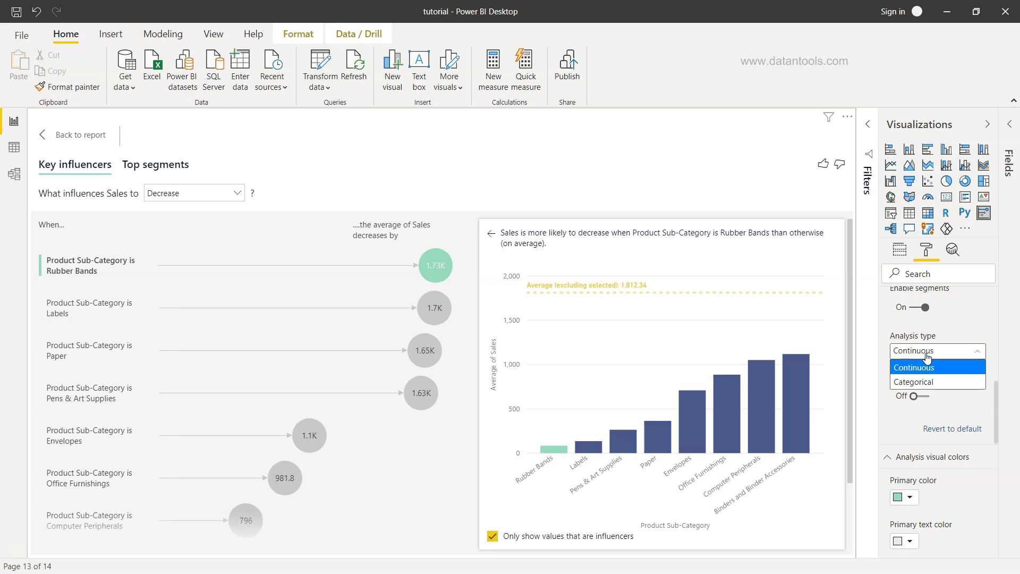
left_click(946, 403)
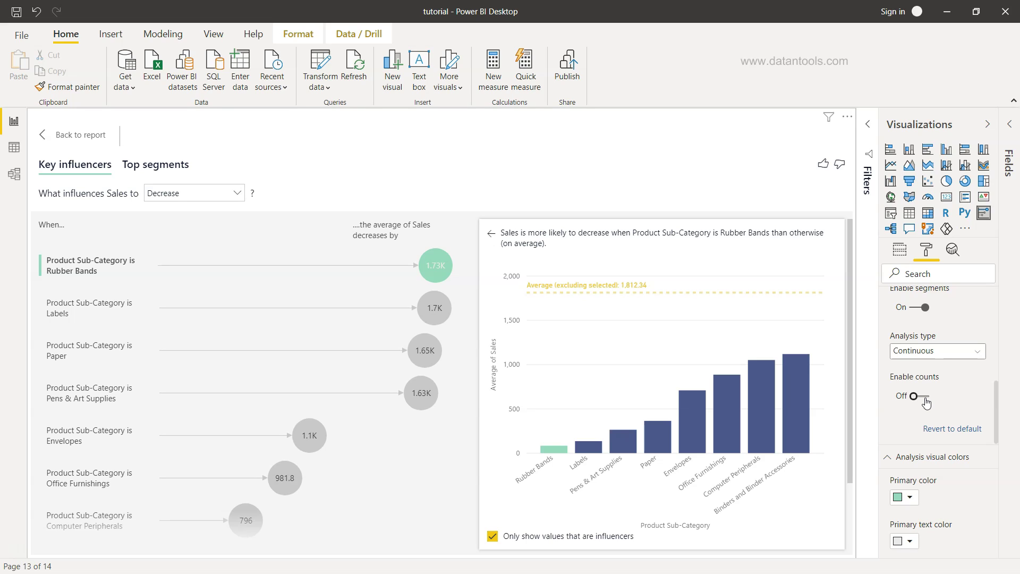
Collapse the Analysis, General, Analysis visual colors and Drill visual colors formatting sections.
scroll(927, 402, "up", 3)
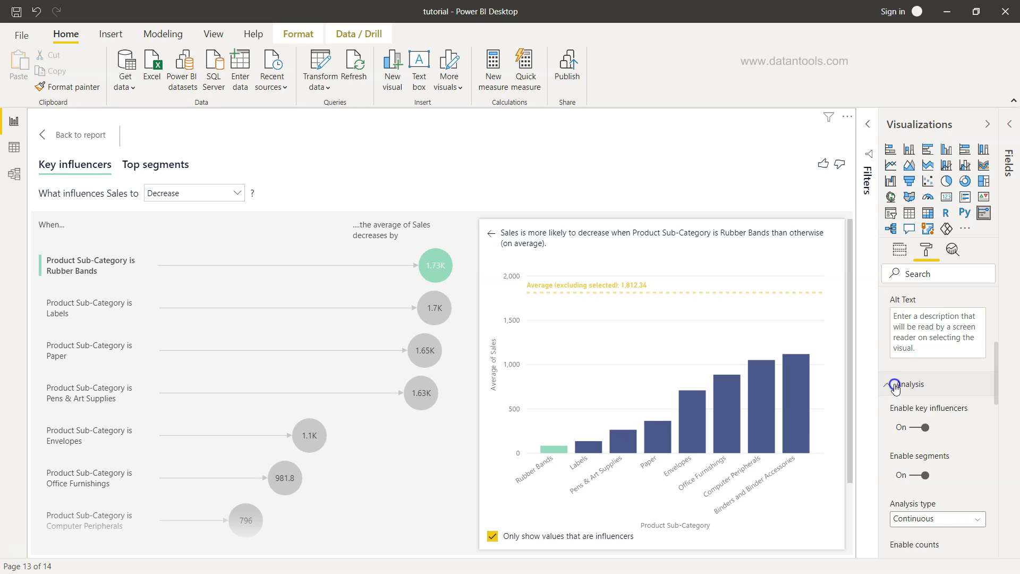
scroll(895, 382, "up", 5)
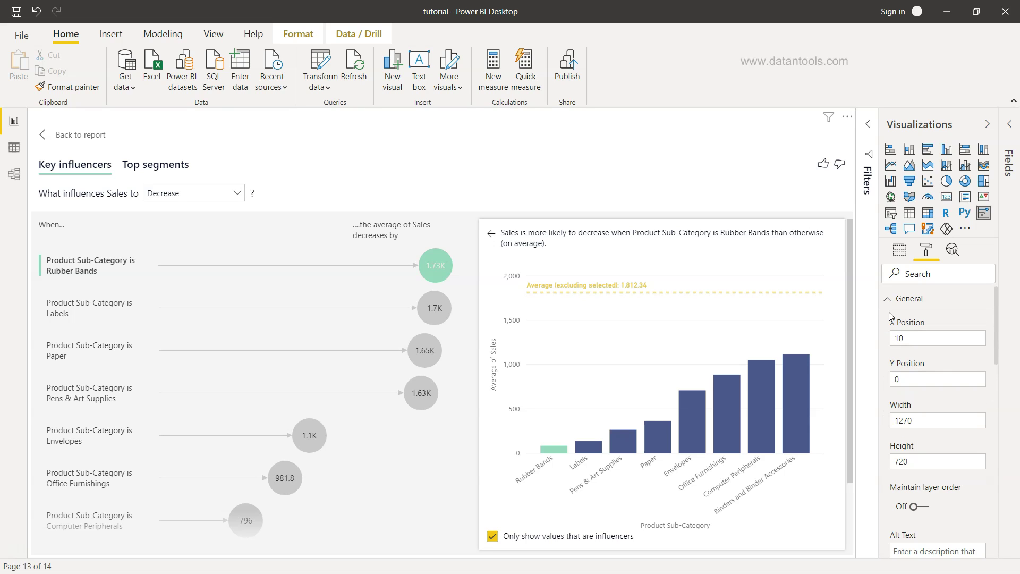
left_click(889, 298)
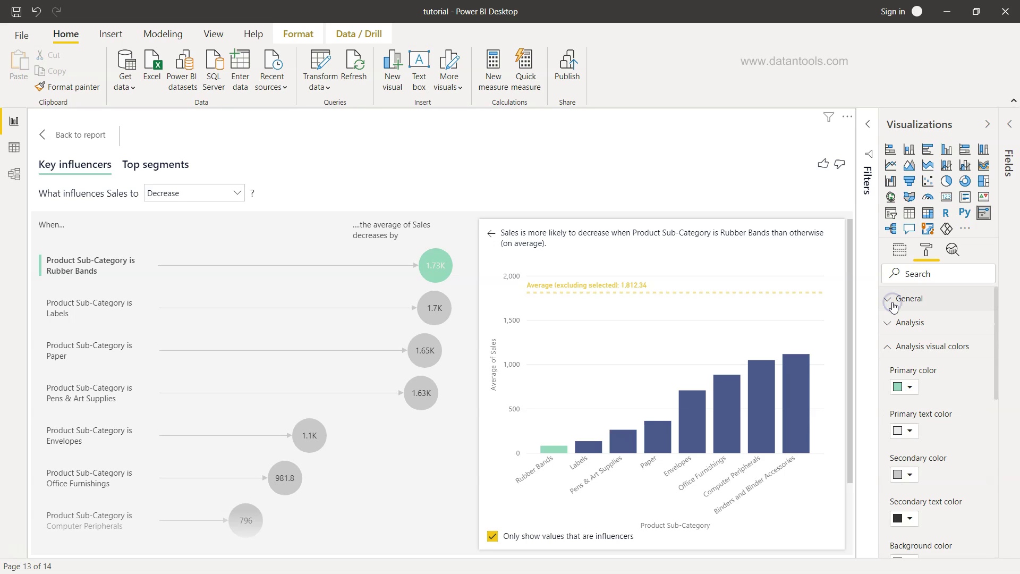
left_click(893, 350)
left_click(889, 375)
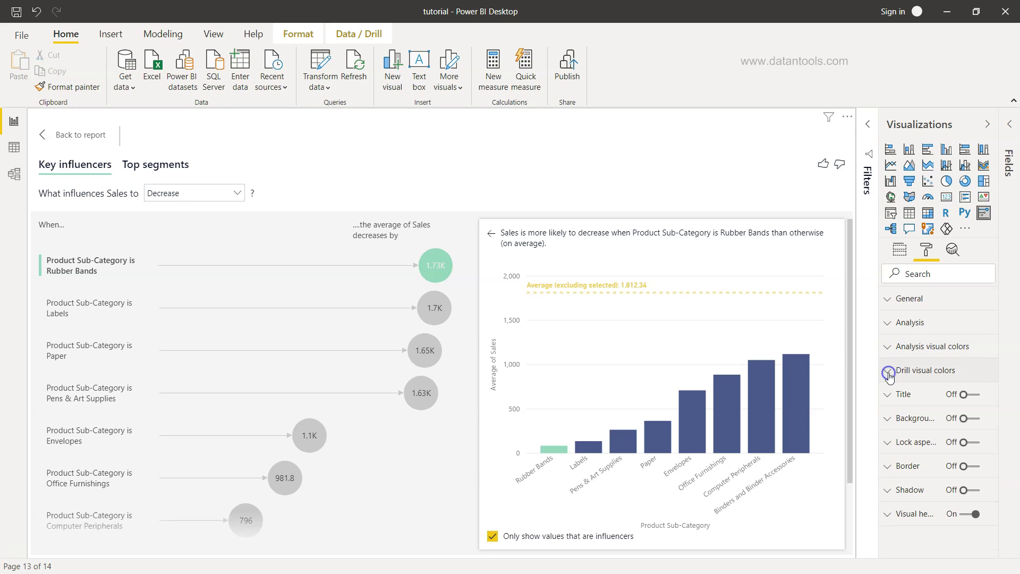